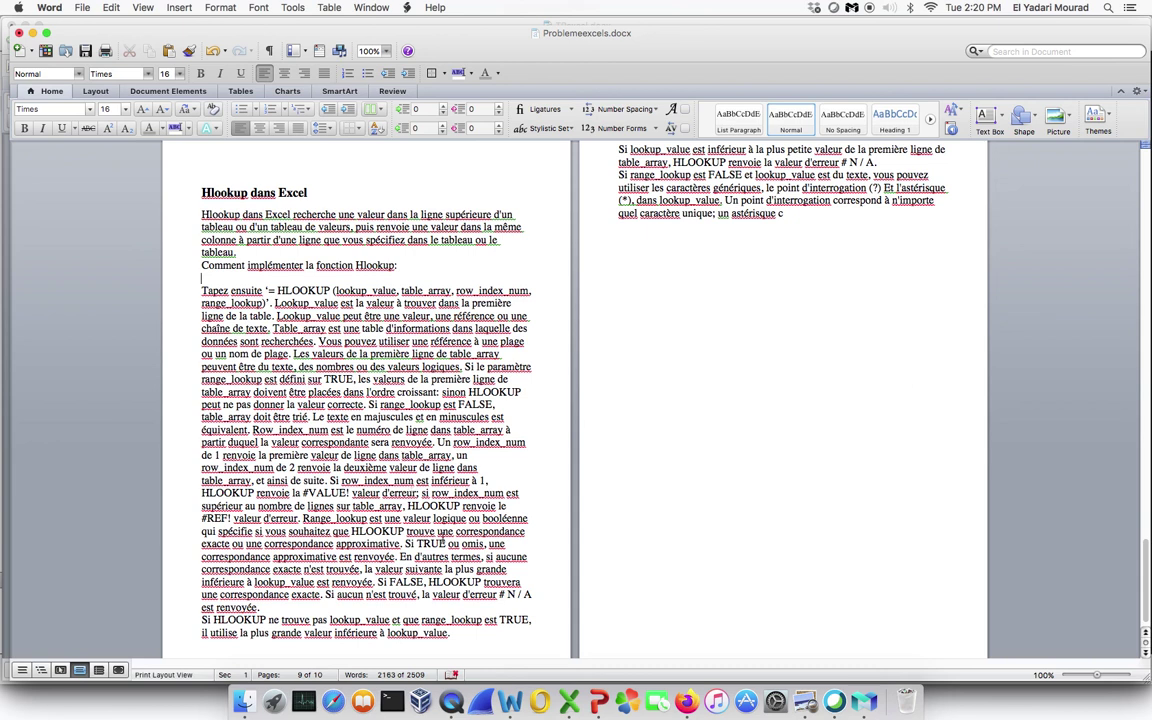
Switch to Firefox and search the Excel function translation list for "vl" in place of the existing search text.
left_click(567, 697)
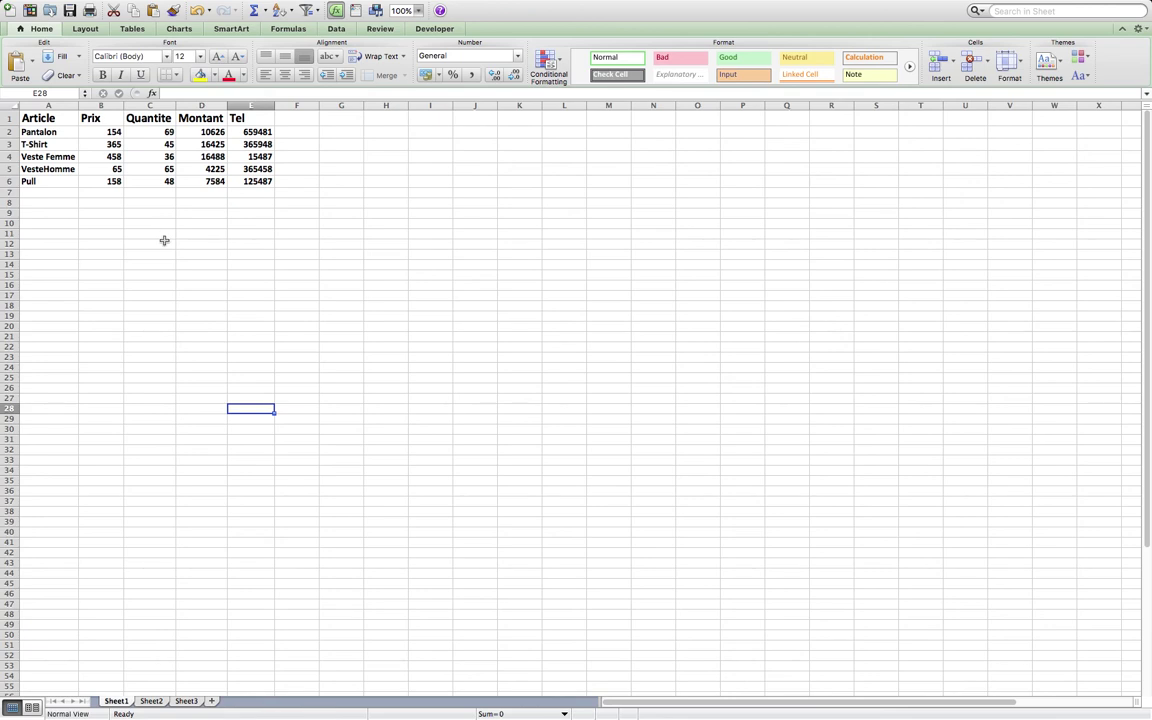
mouse_move(442, 700)
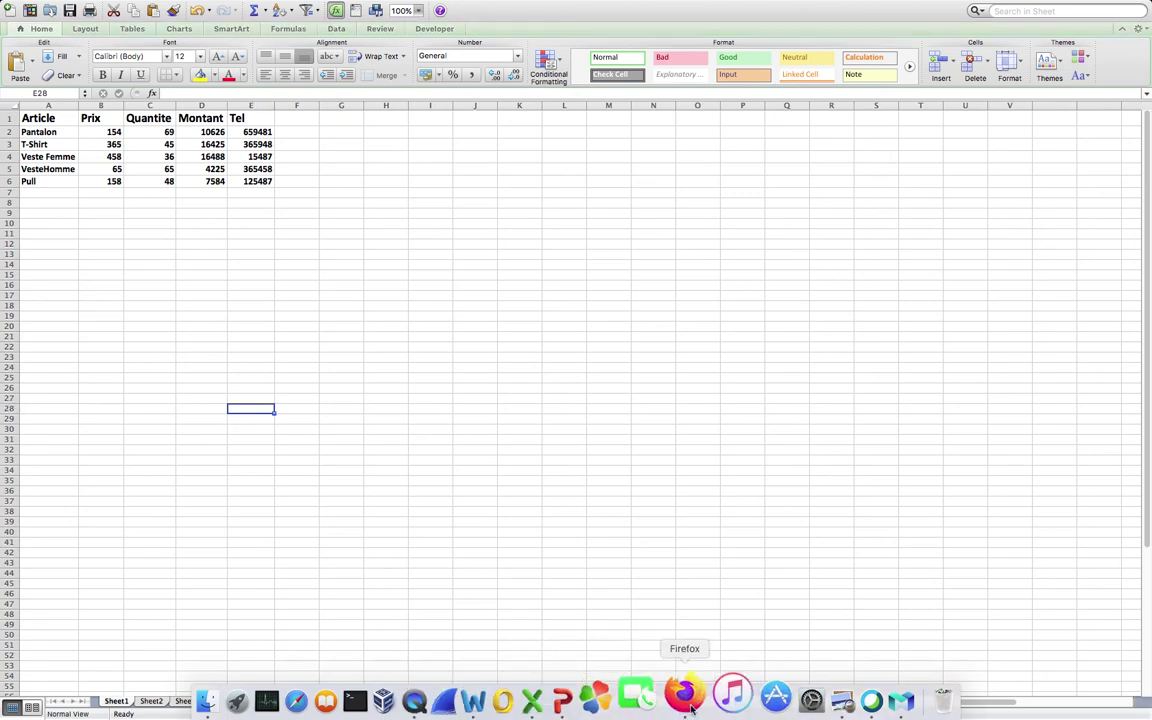
left_click(686, 700)
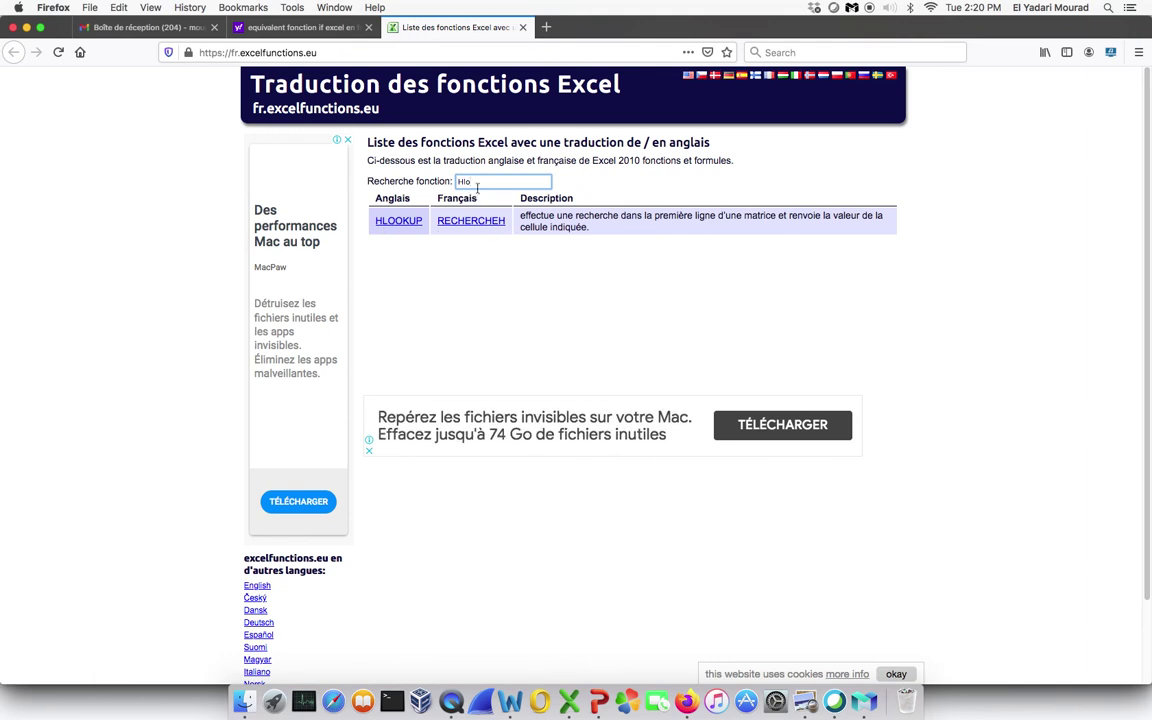
key("BackSpace")
key("BackSpace")
key("BackSpace")
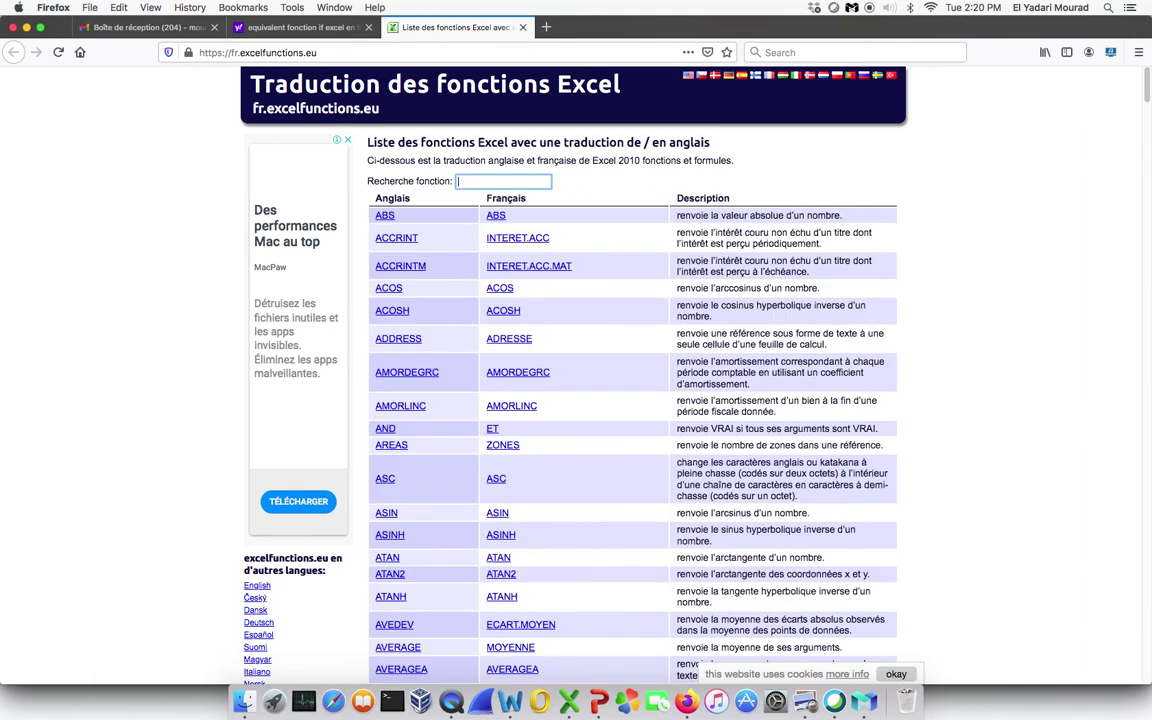
type("vl")
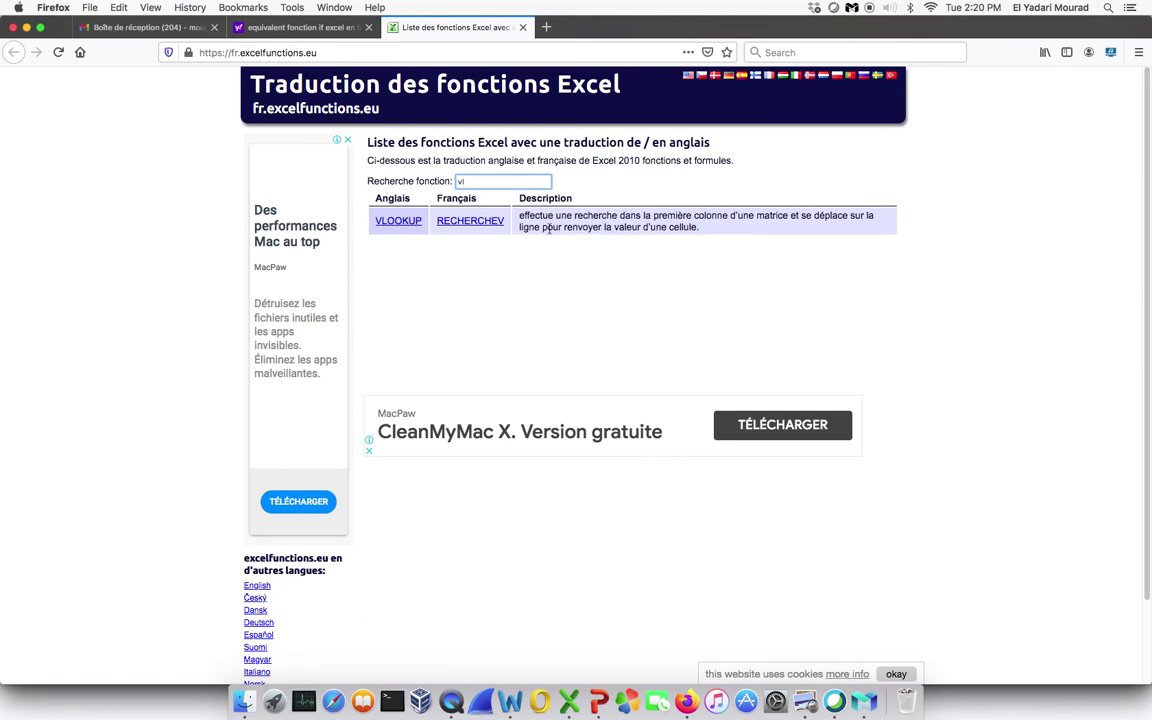
Switch back to Excel and copy the article table in A1:E6 on Sheet1.
left_click(569, 703)
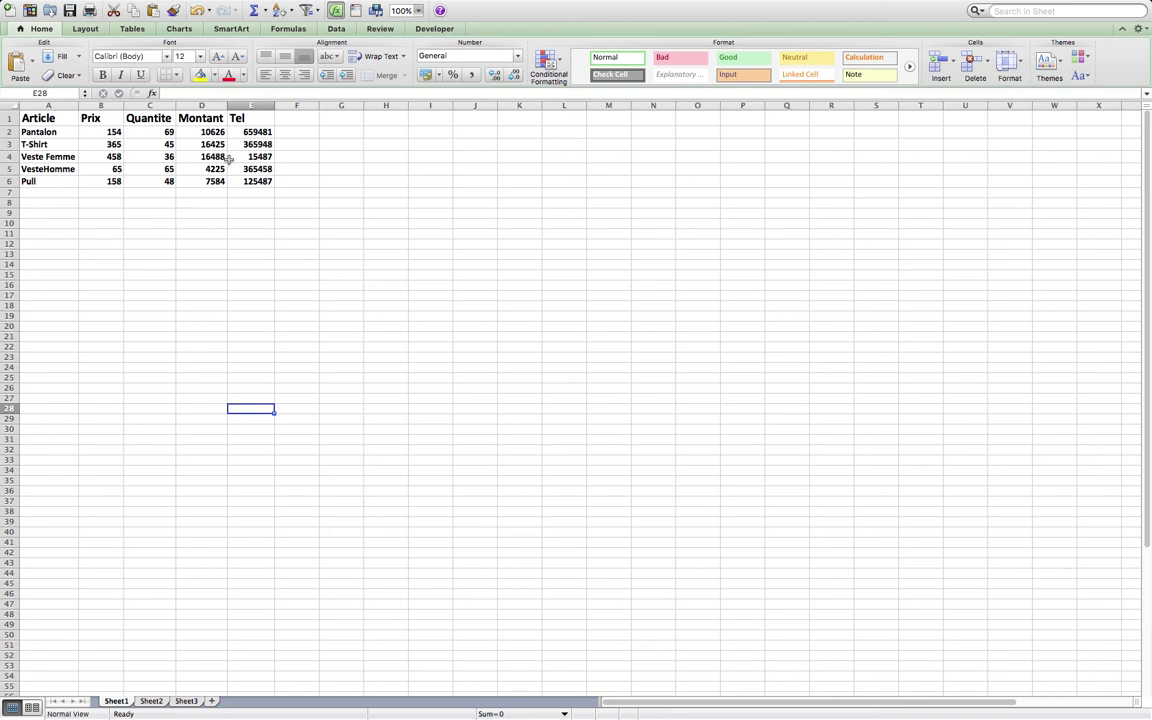
left_click(53, 119)
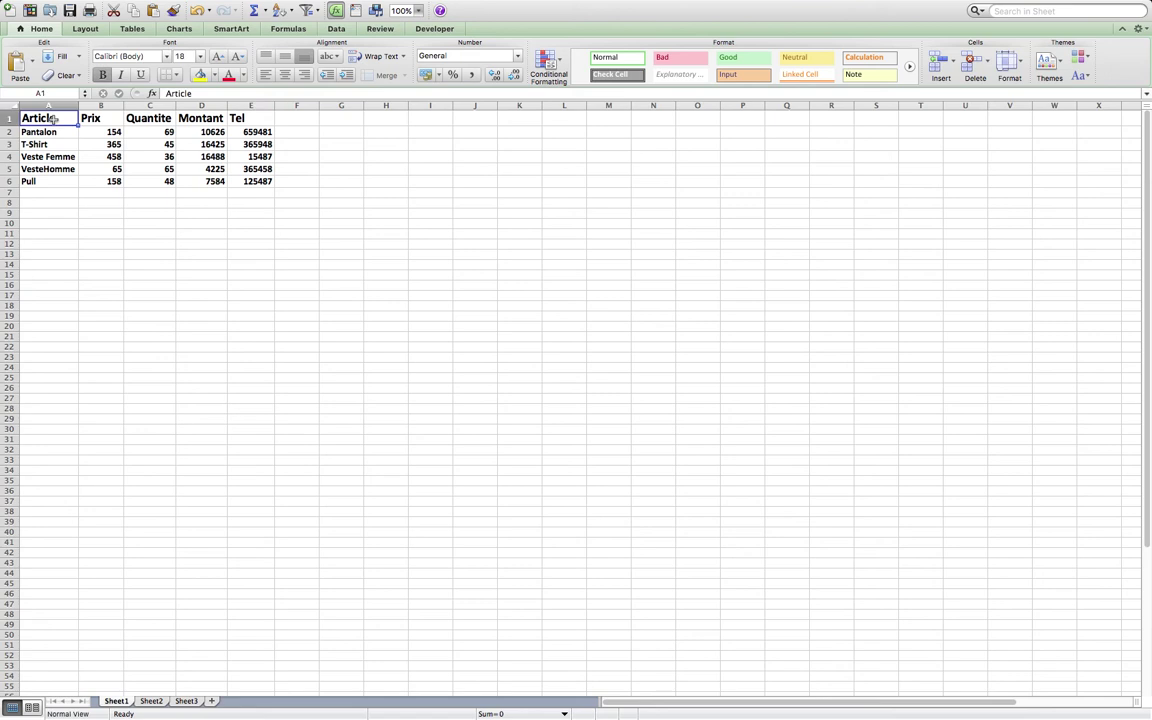
key("shift+Right")
key("shift+Right")
key("shift+Right")
key("shift+Right")
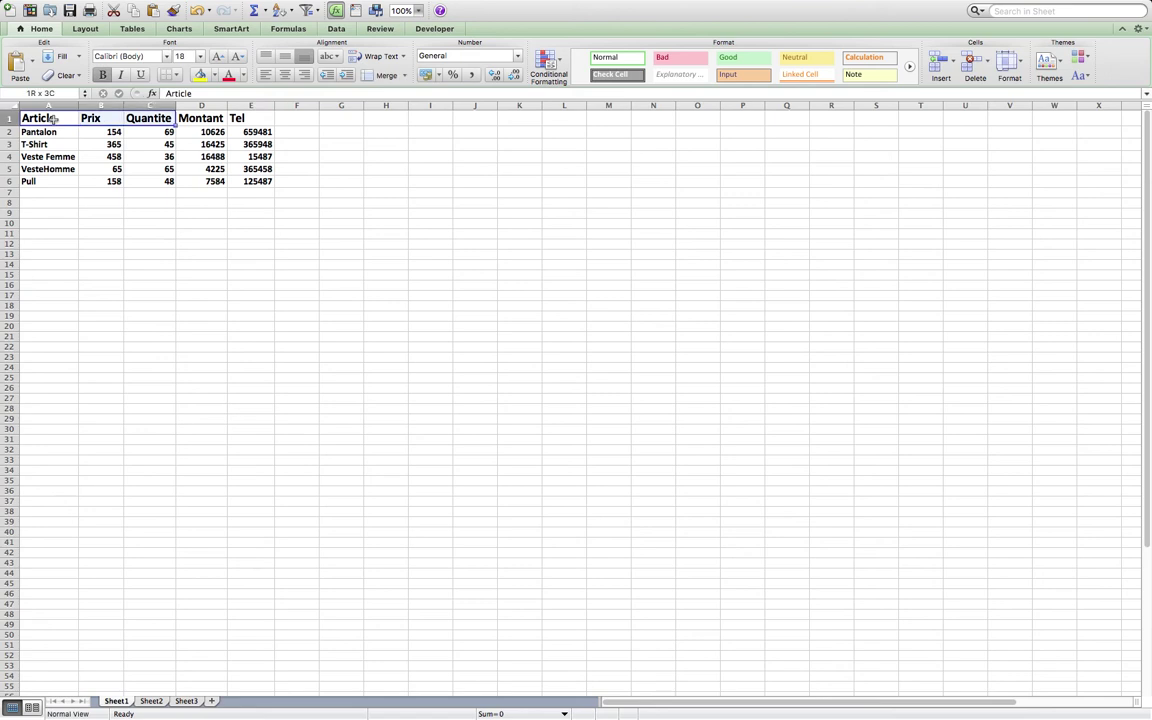
key("shift+Down")
key("shift+Down")
key("shift+Down")
key("shift+Down")
key("shift+Down")
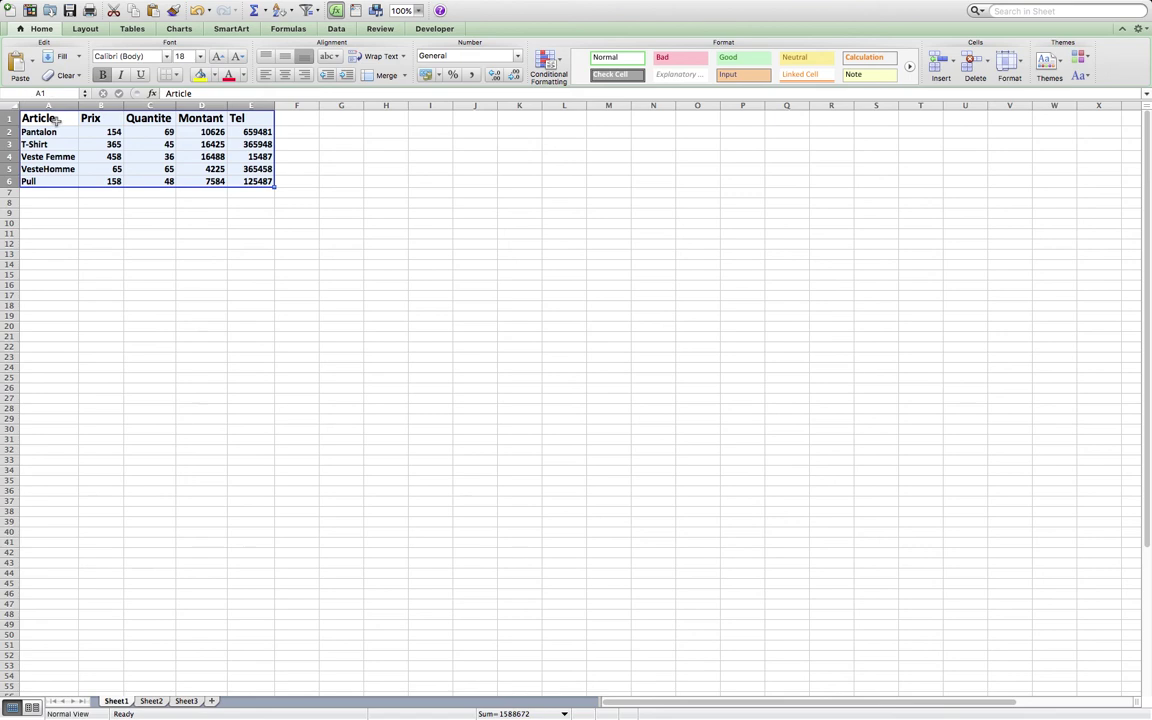
right_click(54, 120)
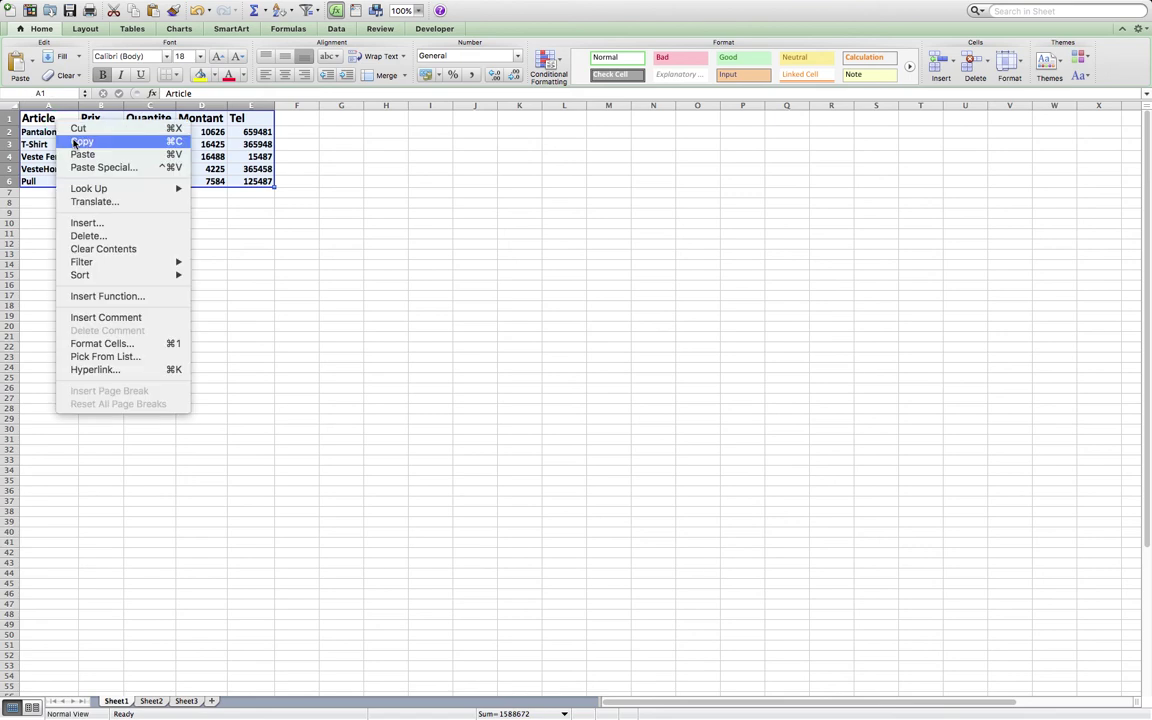
left_click(74, 143)
Paste the copied table transposed at A1 of a new sheet and widen columns A, D and E to fit their text.
left_click(211, 700)
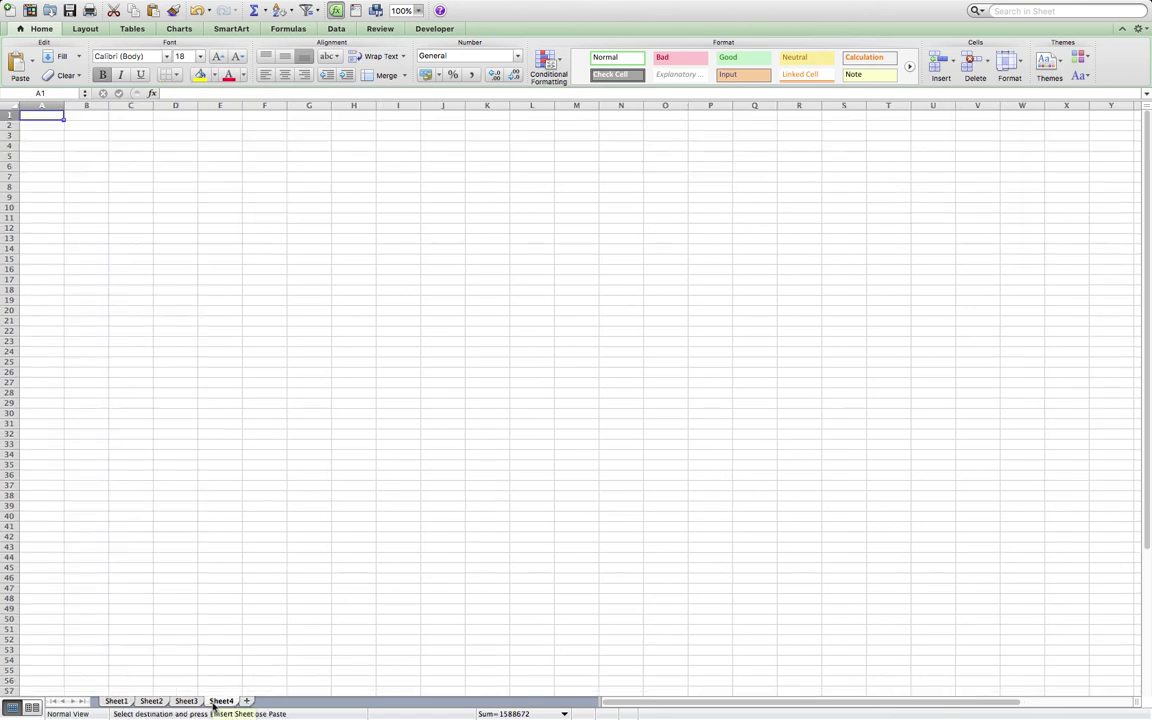
right_click(43, 117)
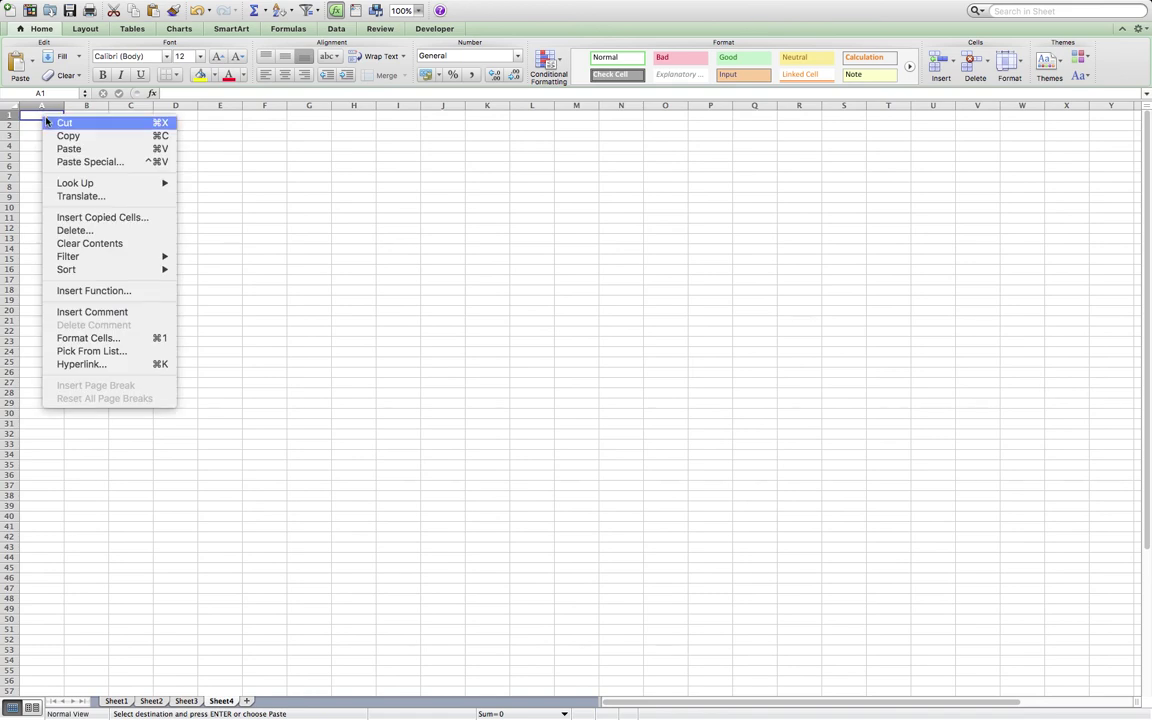
left_click(82, 163)
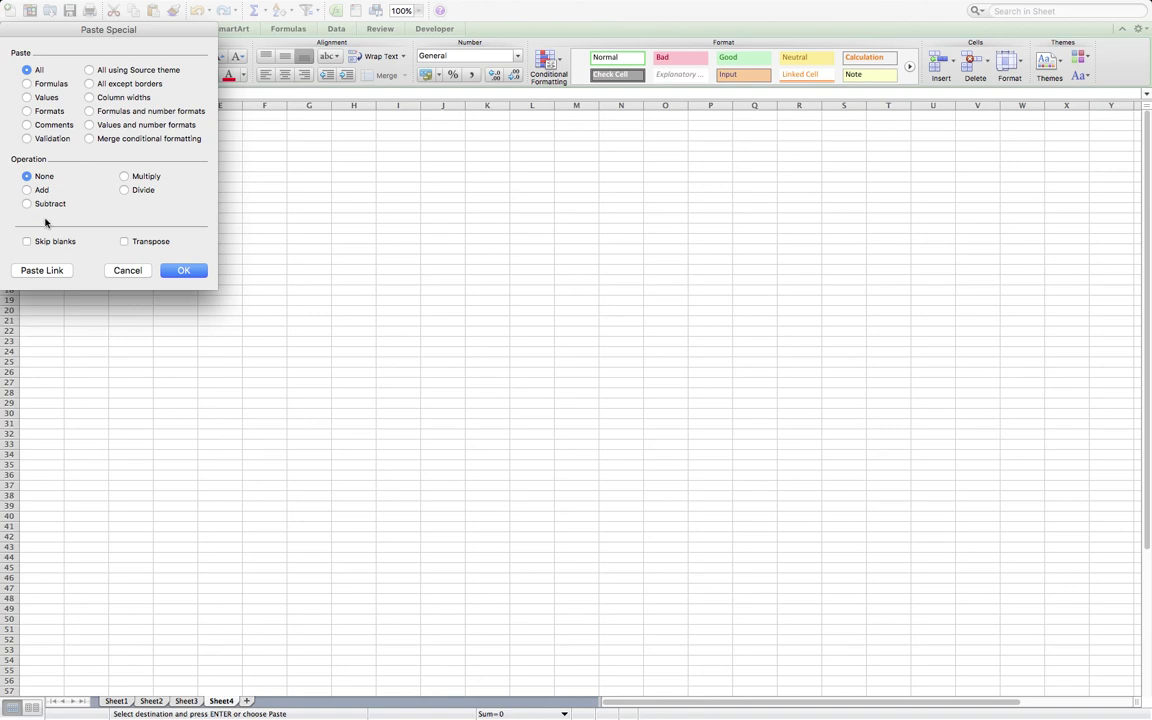
left_click(124, 242)
left_click(181, 271)
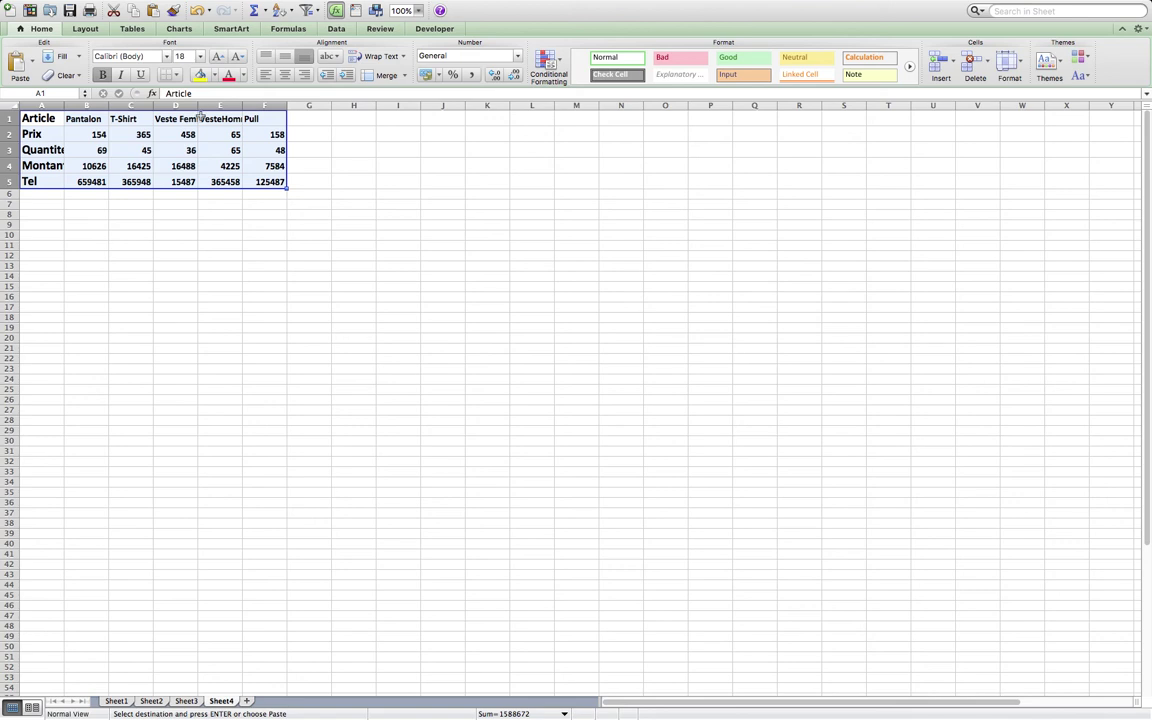
left_click_drag(198, 107, 270, 104)
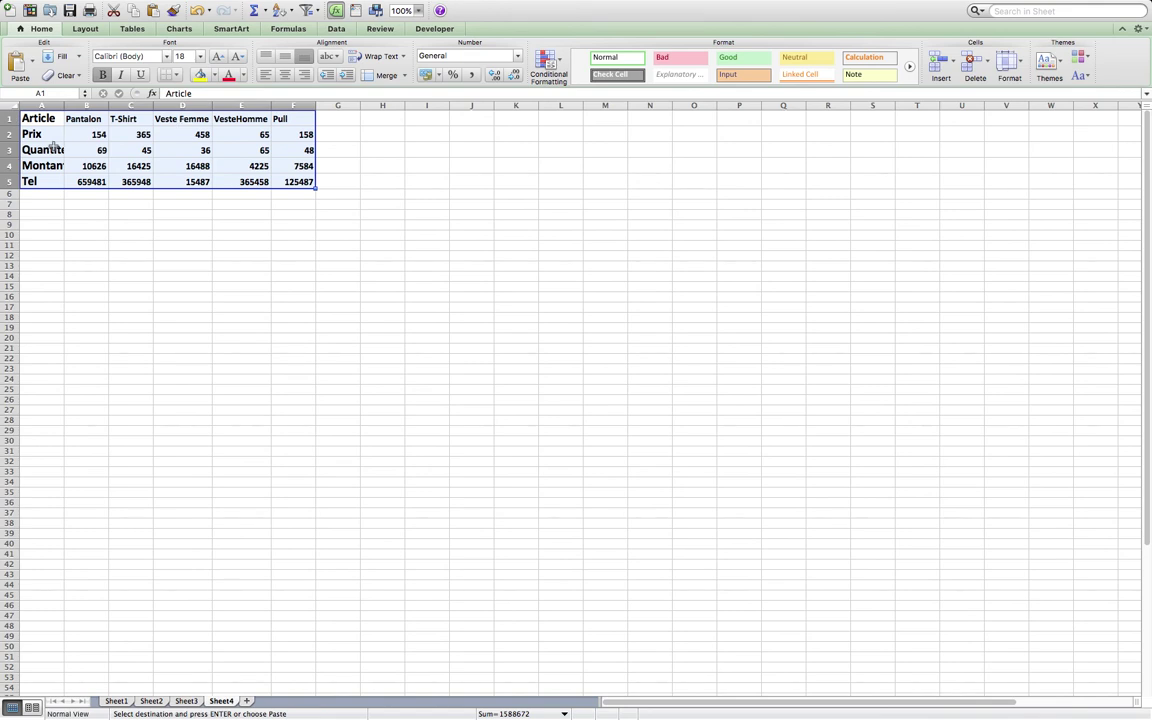
left_click_drag(64, 105, 72, 106)
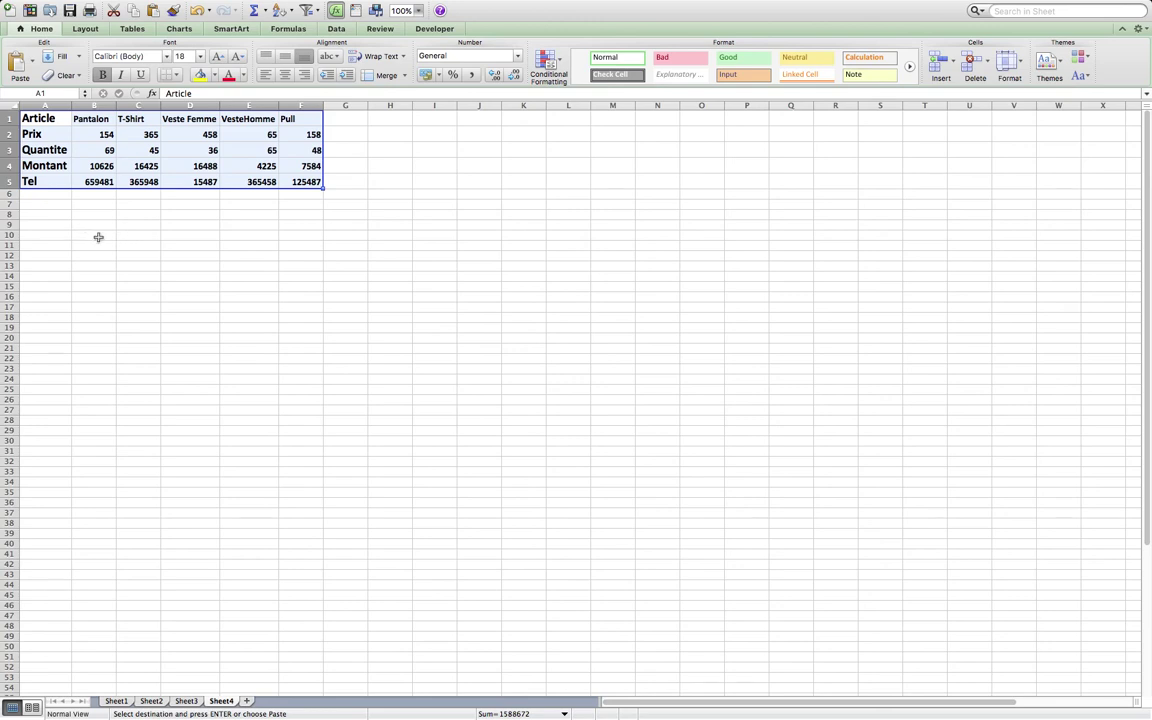
Start an HLOOKUP formula in cell E10 with "T-Shirt" as the lookup value.
left_click(235, 236)
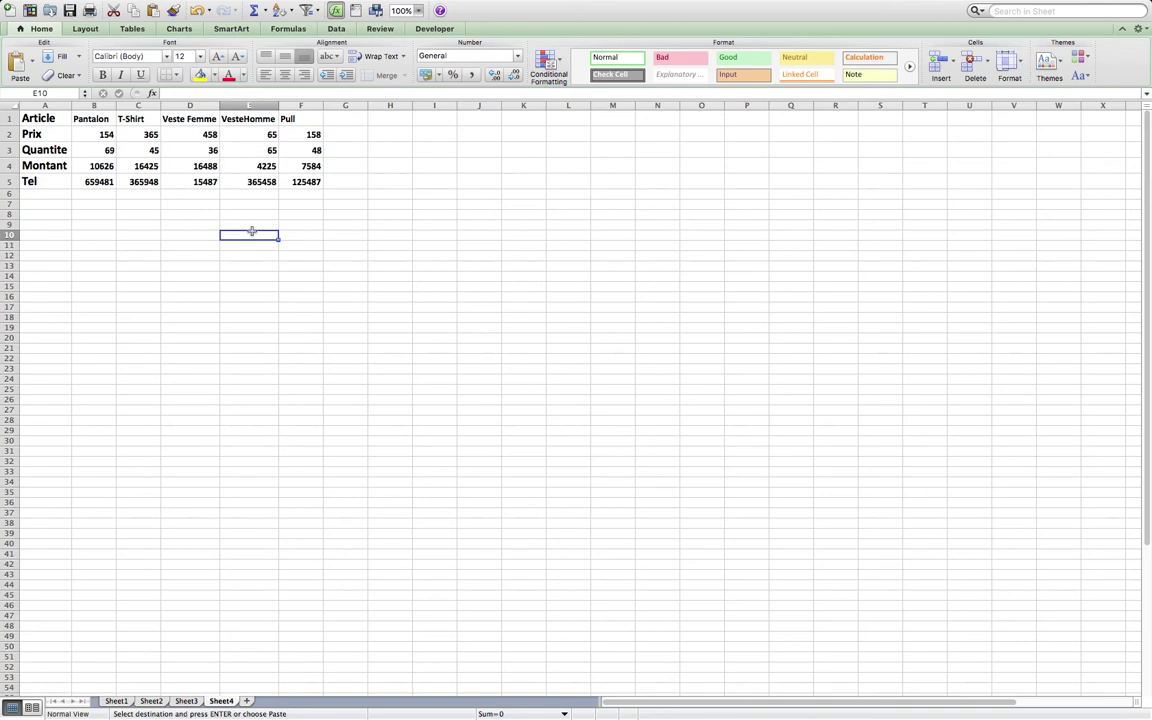
type("=")
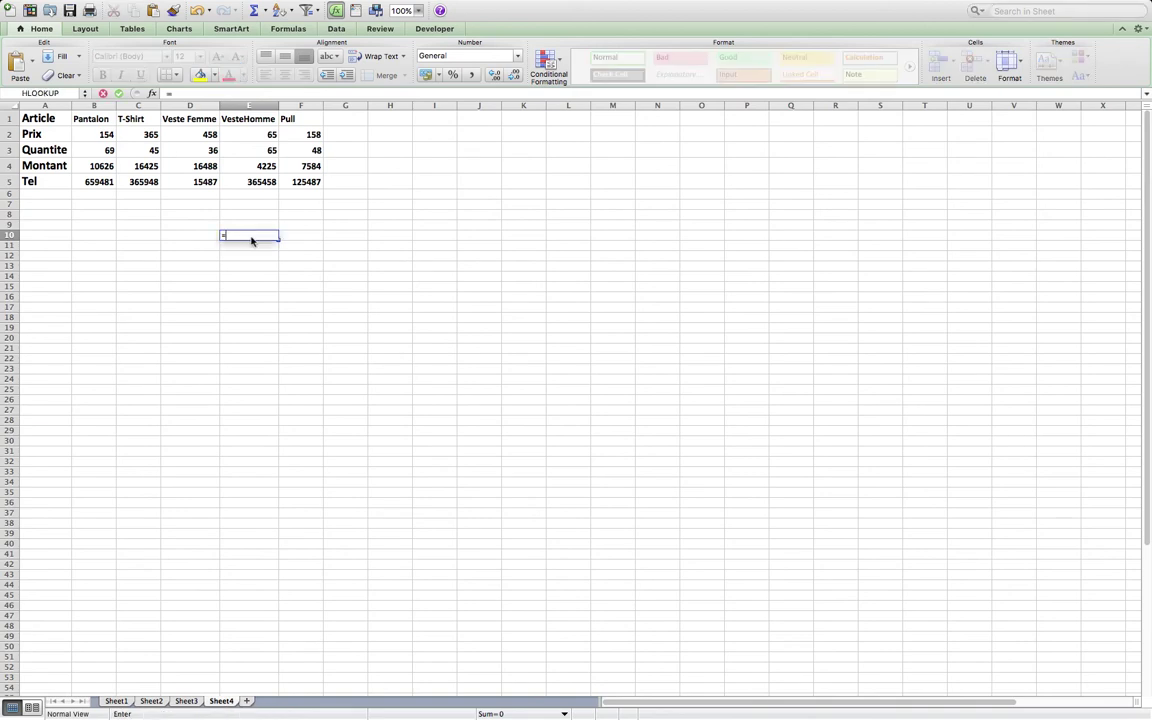
type("h")
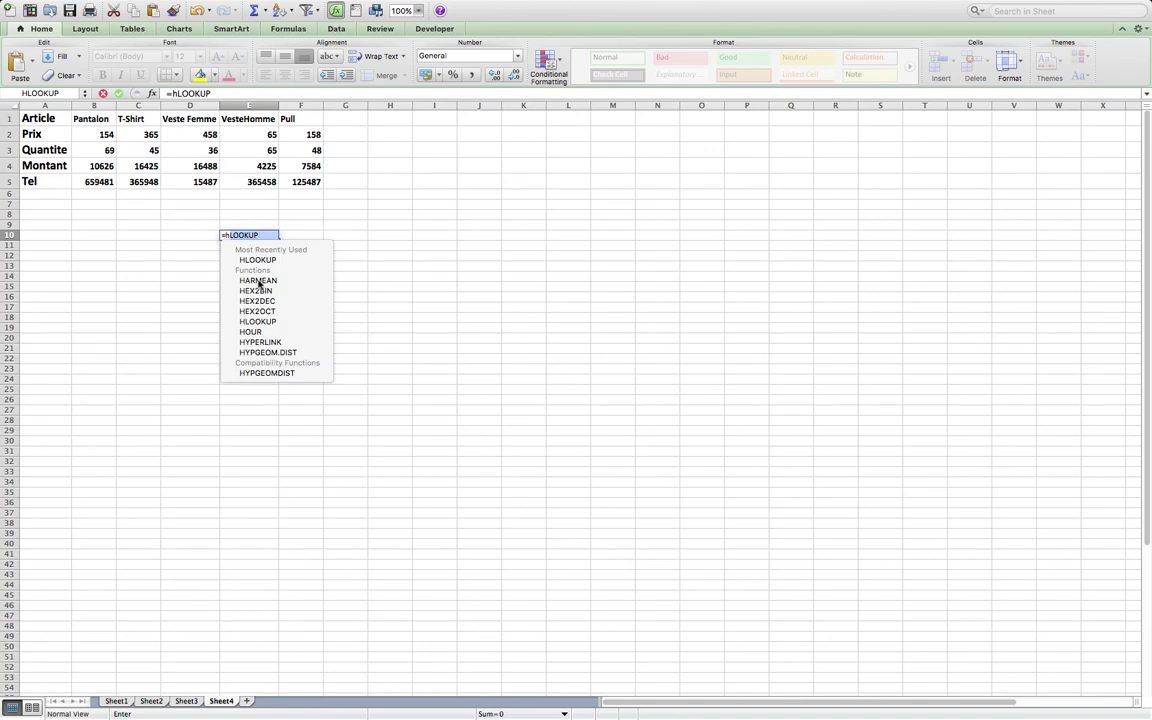
double_click(267, 324)
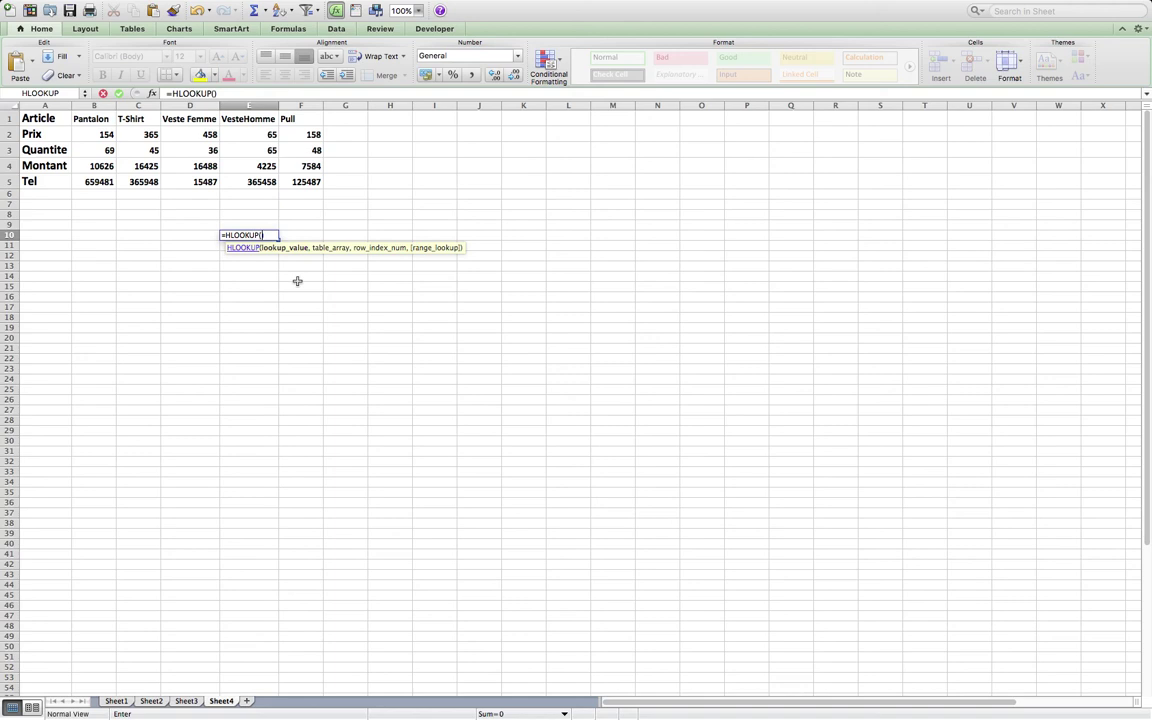
type("\"\"")
left_click(218, 93)
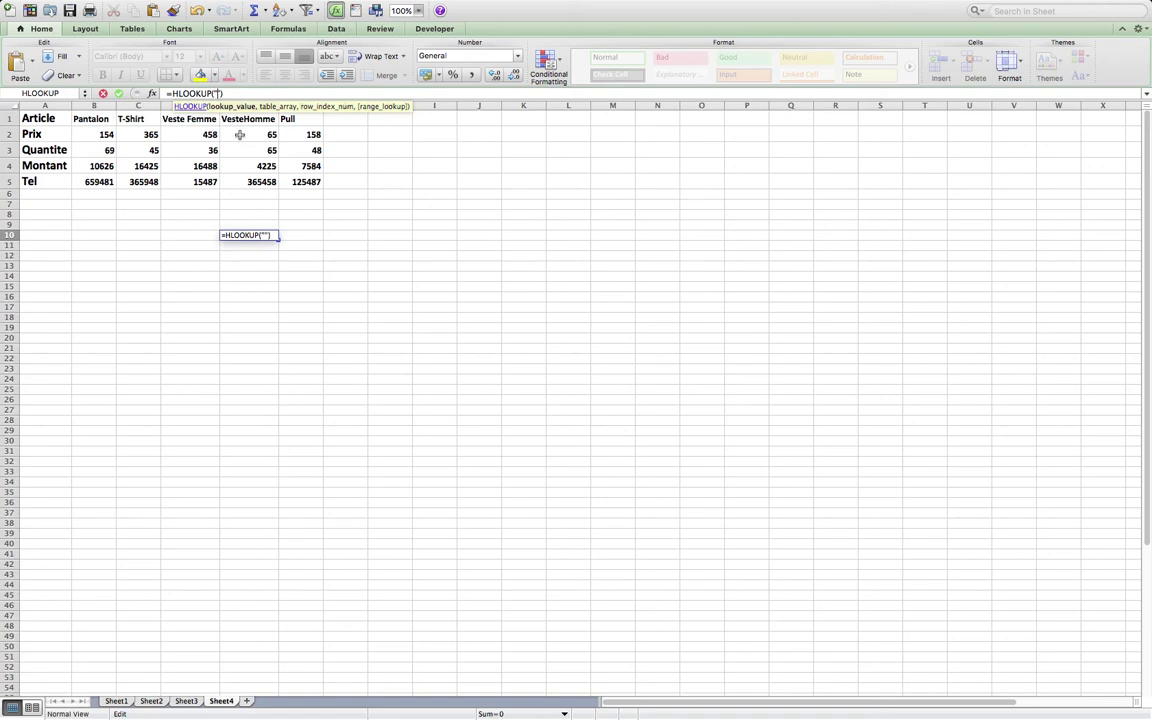
type("T-Shirt")
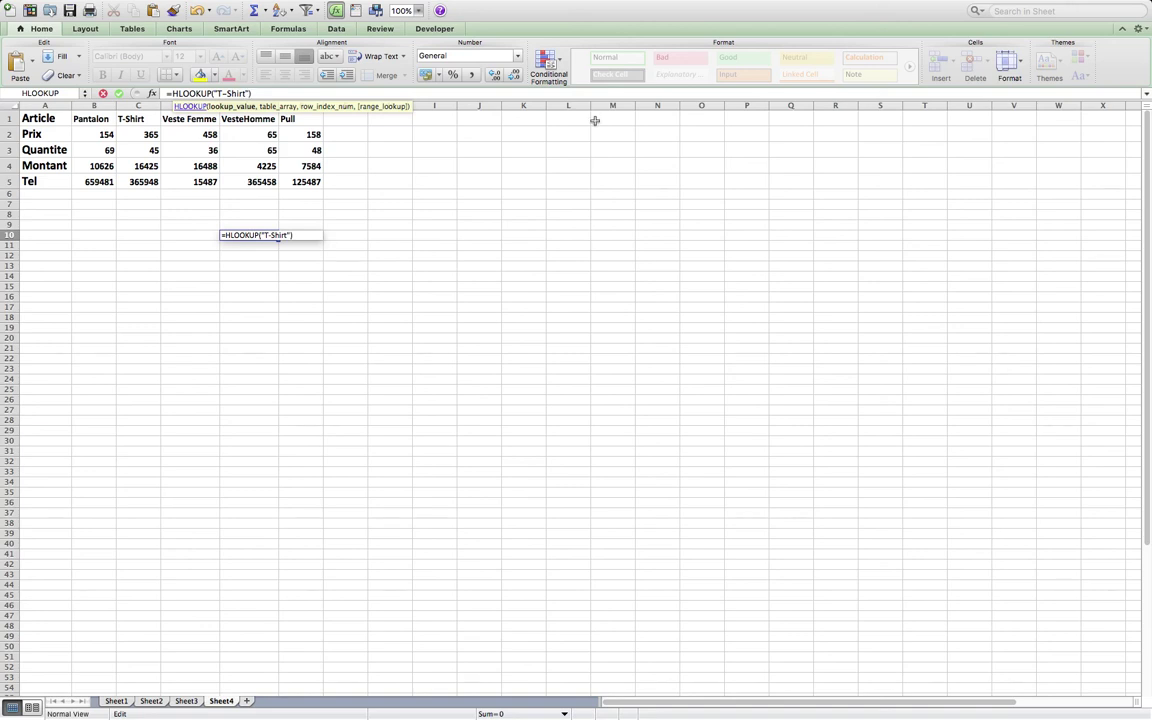
Add the range B1:F5 as the table array of the HLOOKUP formula.
type(",")
left_click(96, 119)
key("shift+Right")
key("shift+Right")
key("shift+Right")
key("shift+Right")
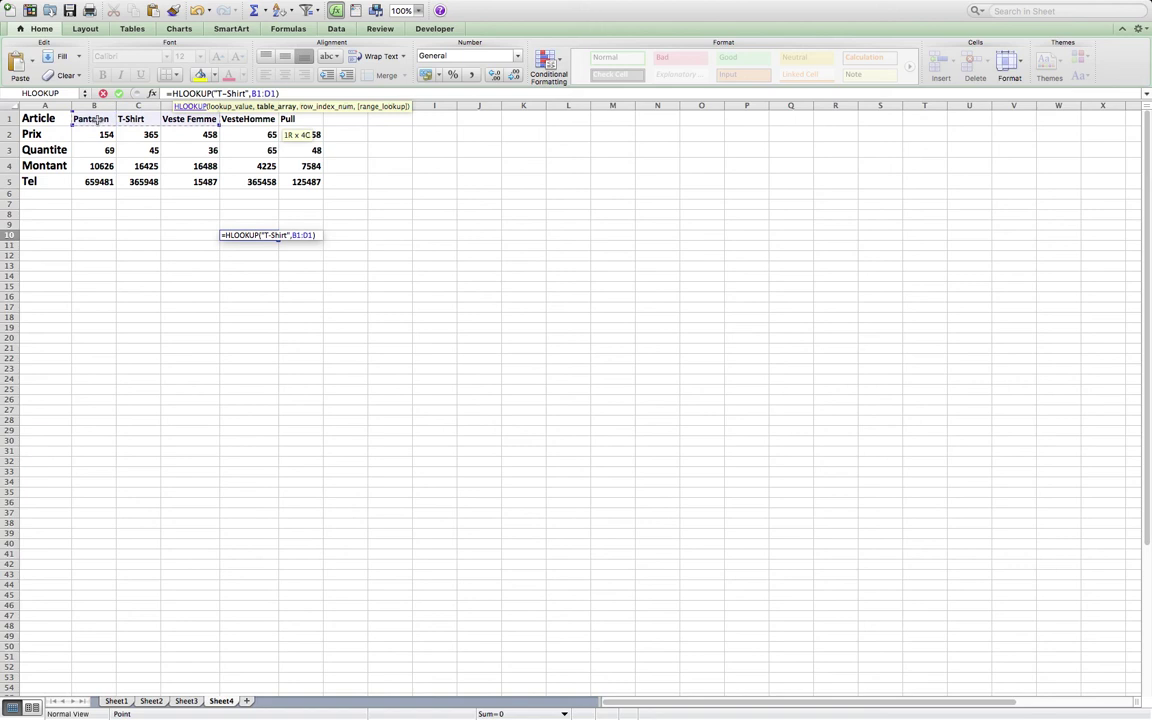
key("shift+Down")
key("shift+Down")
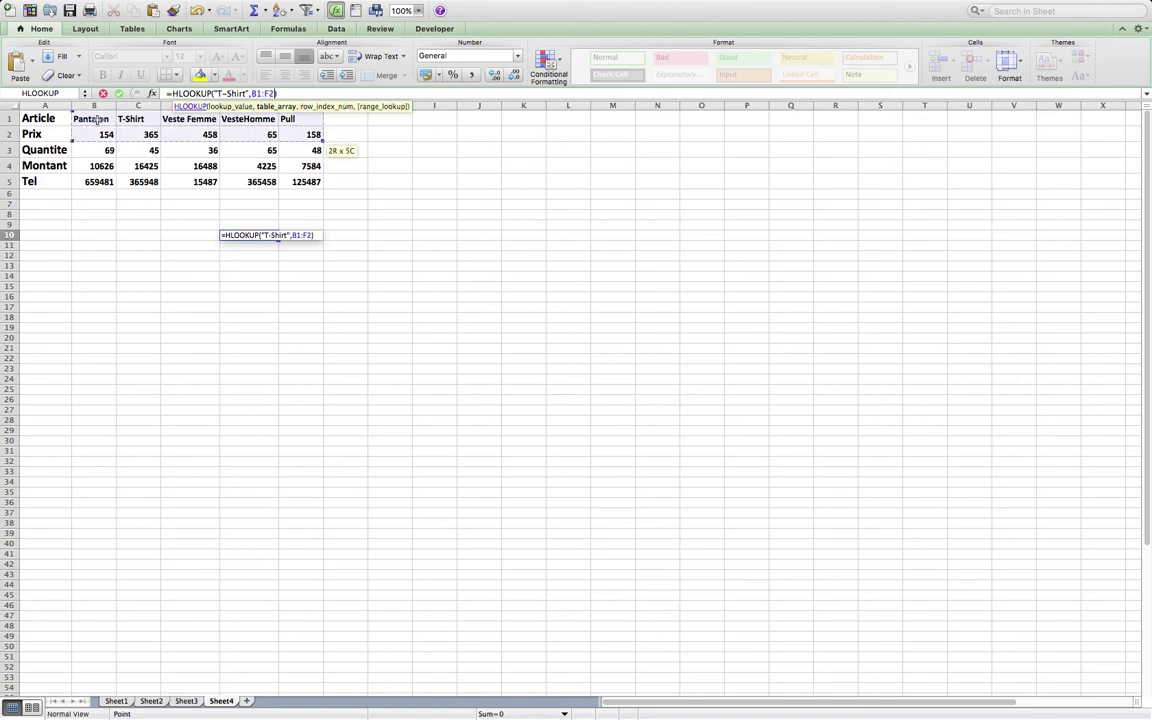
key("shift+Down")
key("shift+Down")
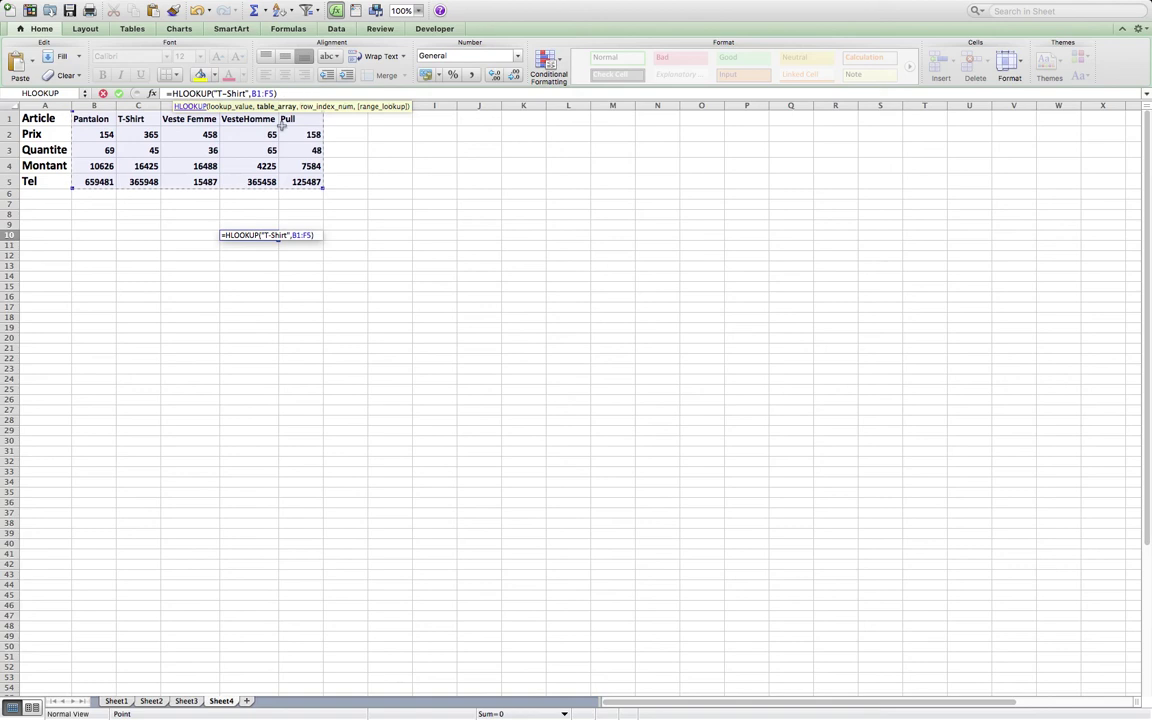
Complete the HLOOKUP formula with row index 3 and range lookup 0, and enter it in E10.
type(",")
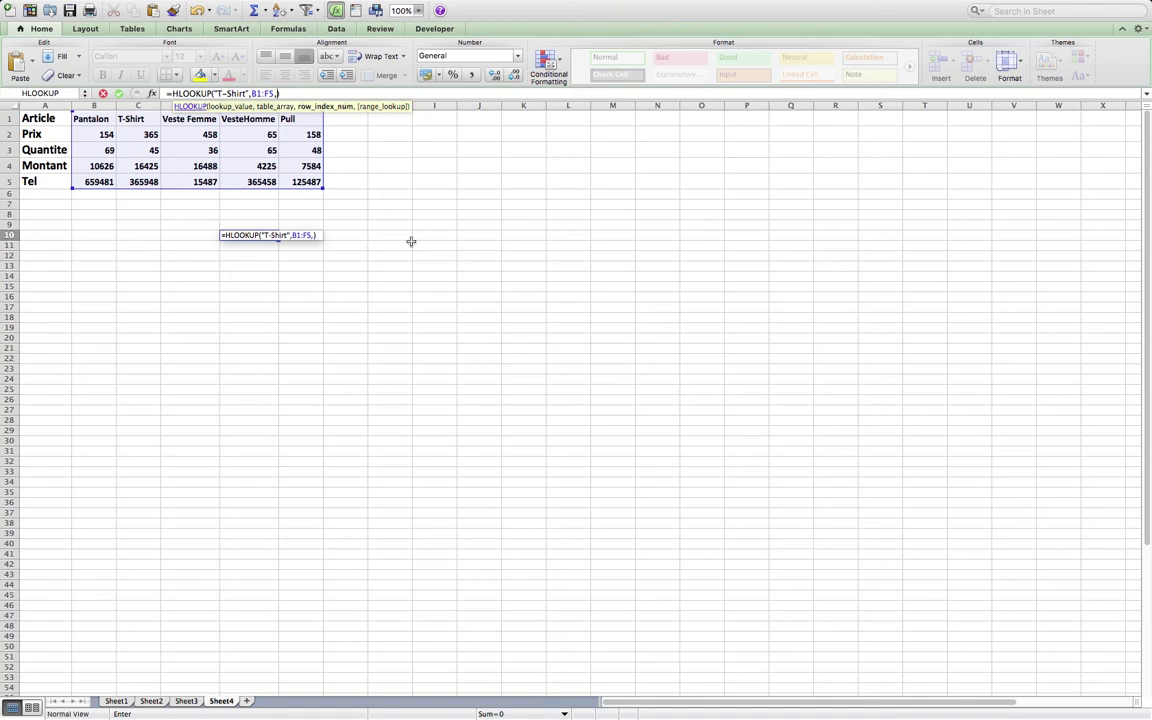
type("3,0")
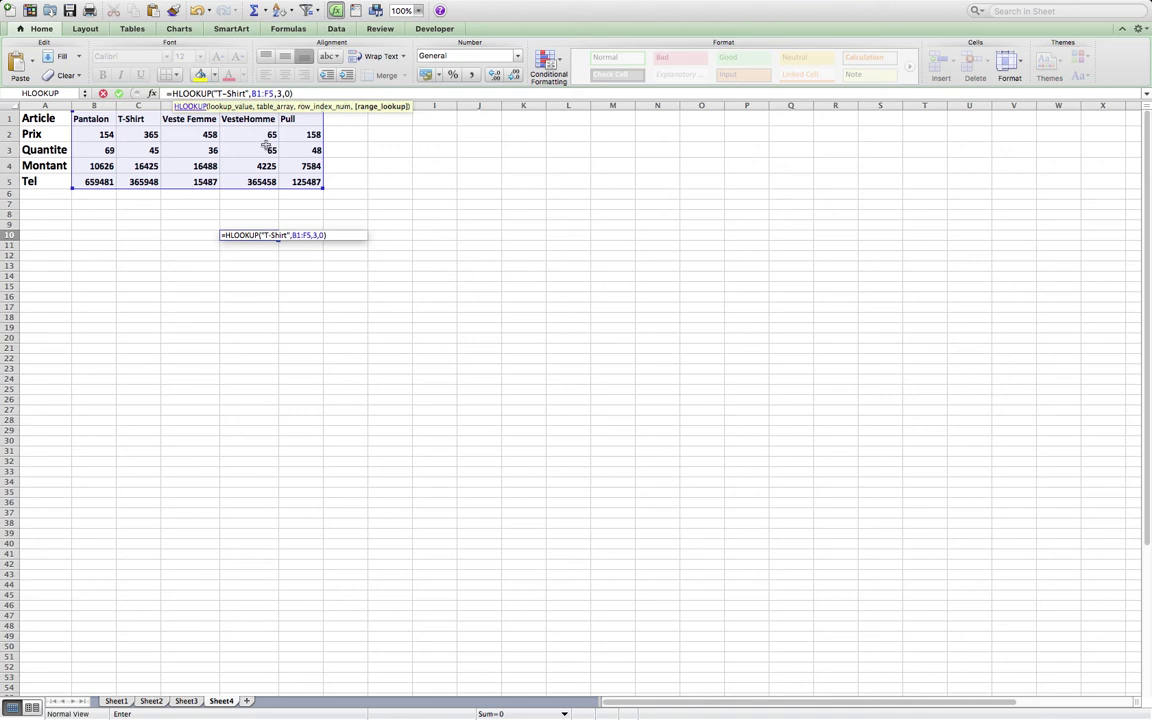
left_click(305, 92)
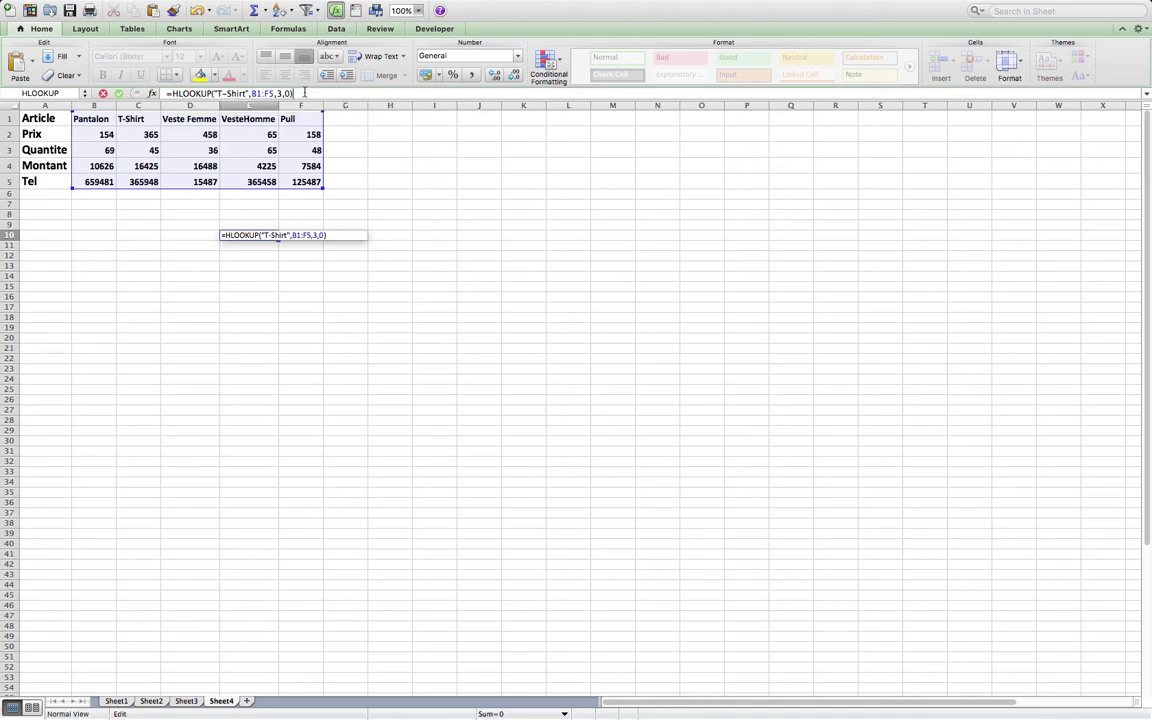
left_click(268, 234)
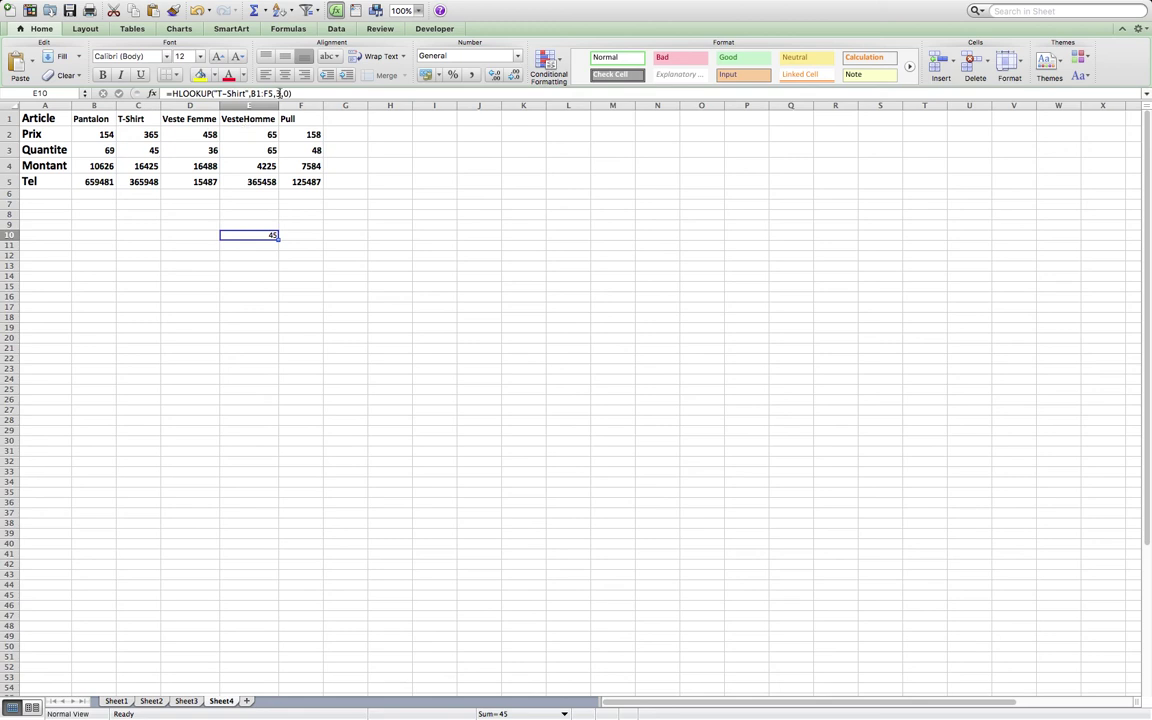
Set the row index of the HLOOKUP formula in E10 to 5.
left_click(277, 93)
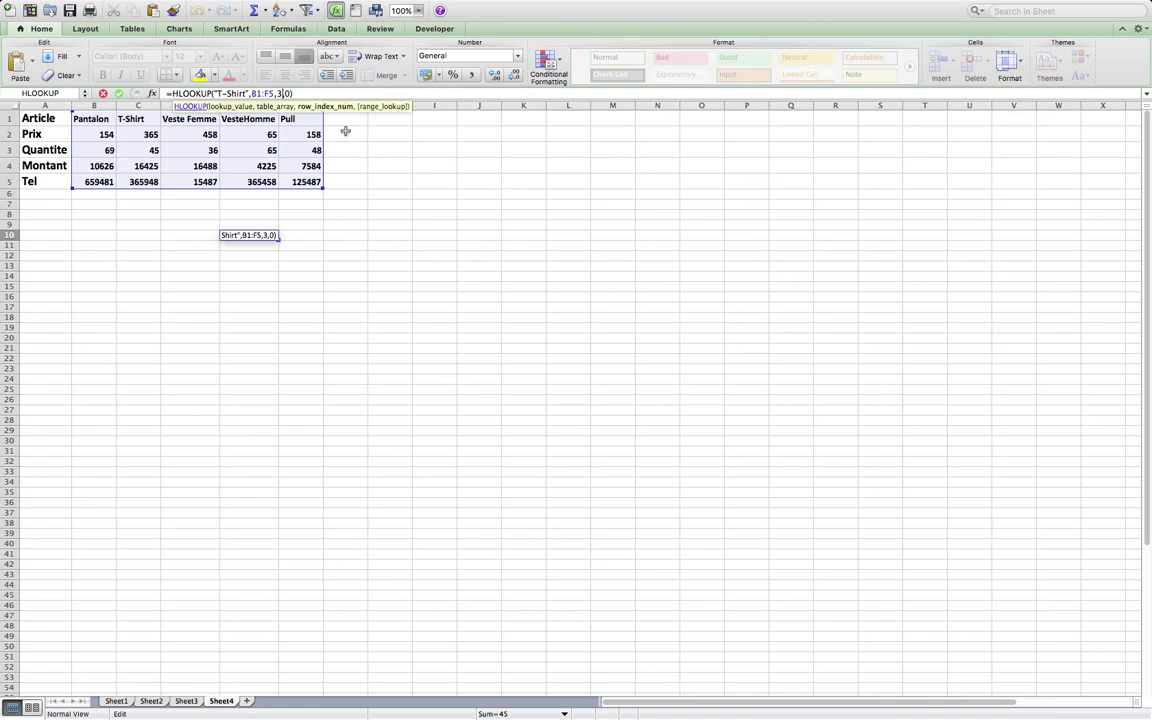
key("BackSpace")
type("5")
key("Return")
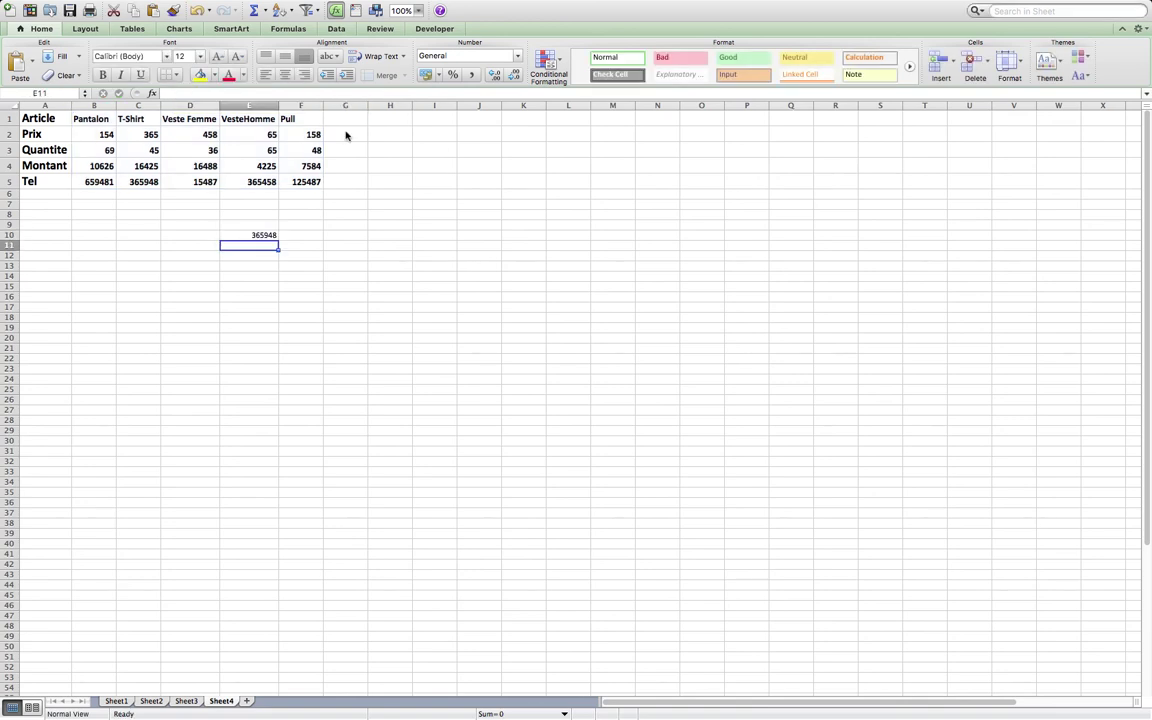
Change the row index of the HLOOKUP formula in E10 to 2 to look up the T-Shirt's Prix.
left_click(252, 236)
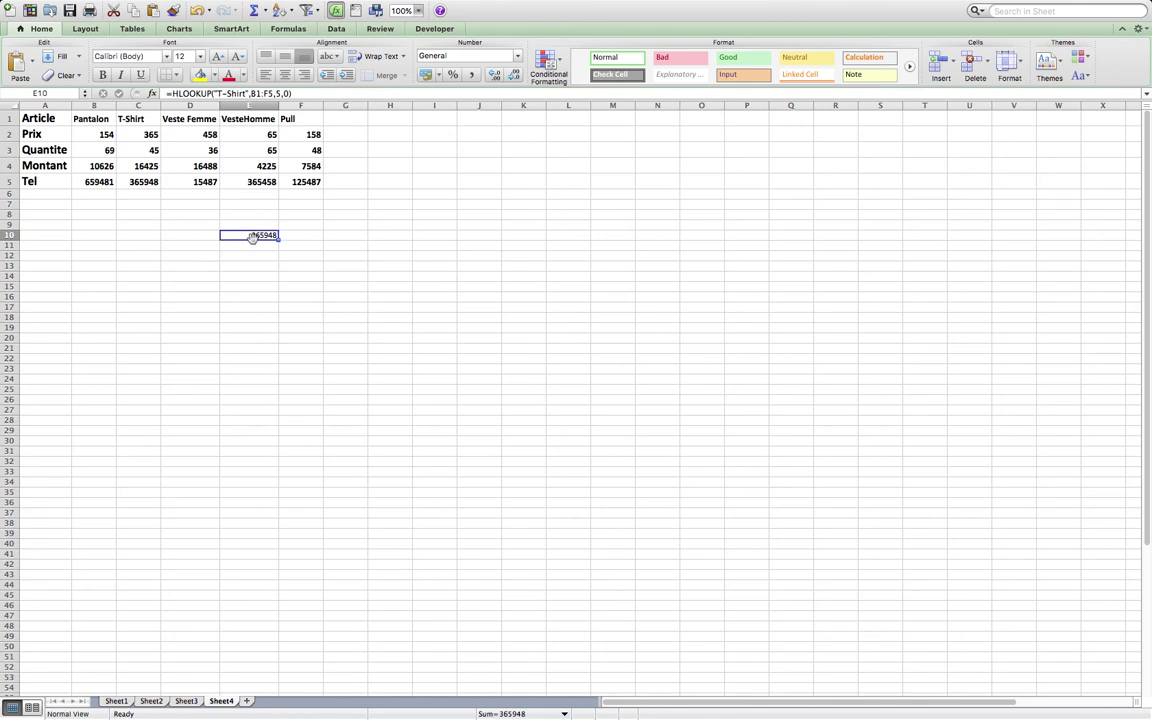
left_click(288, 94)
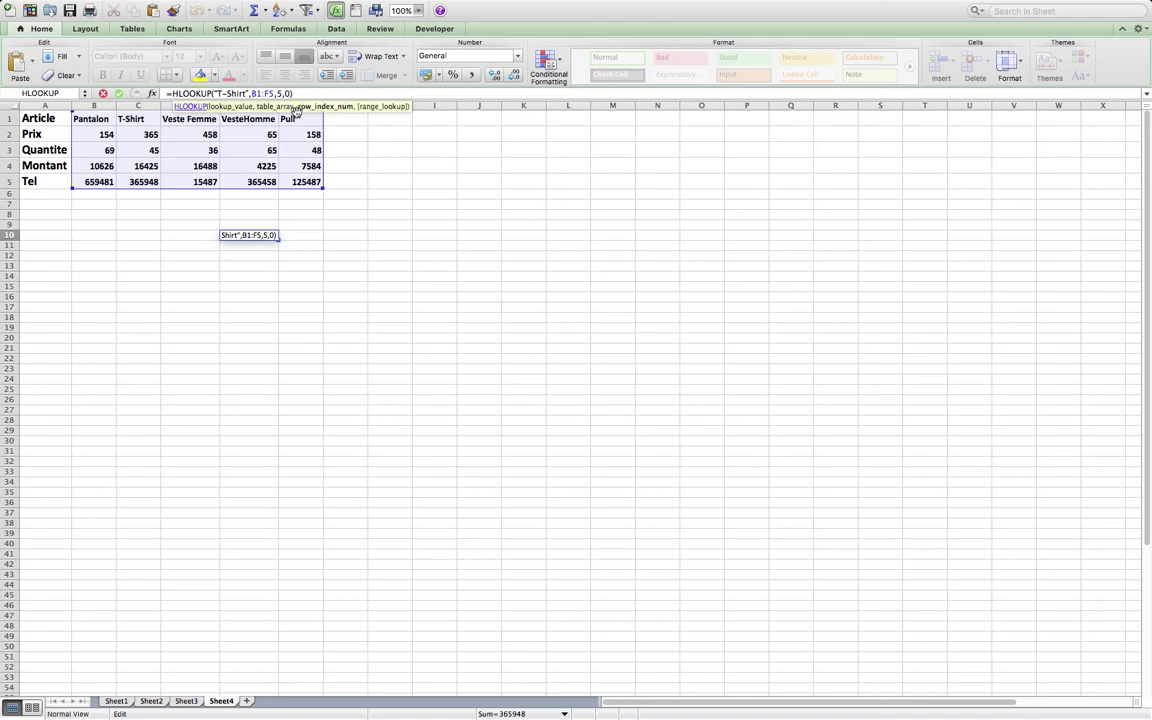
key("BackSpace")
type("2")
key("Return")
left_click(257, 234)
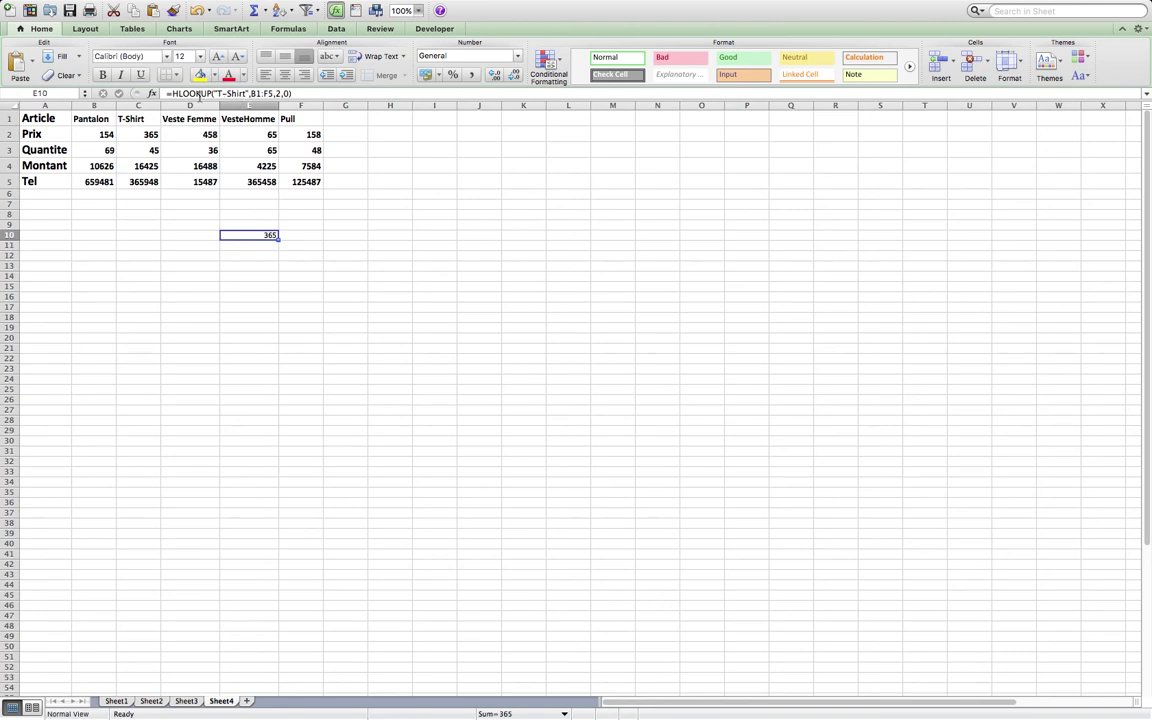
left_click(185, 267)
left_click(246, 267)
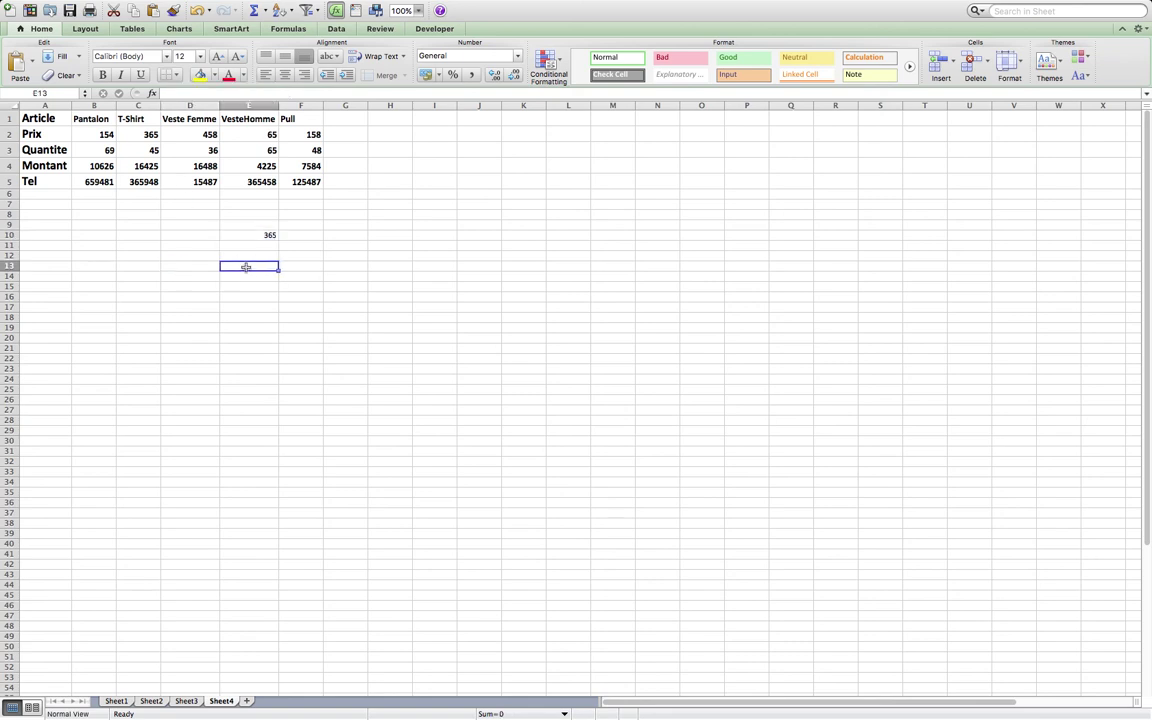
Enter the article name Veste Femme in cell D10, beside the HLOOKUP formula.
left_click(246, 235)
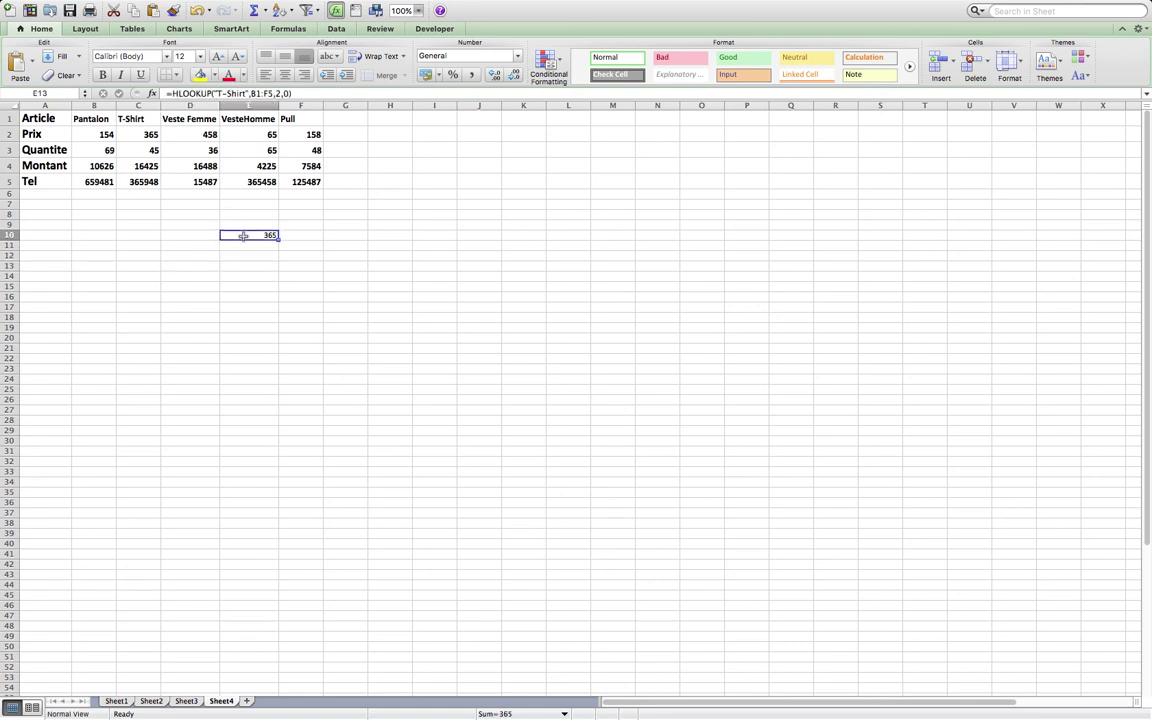
left_click(186, 234)
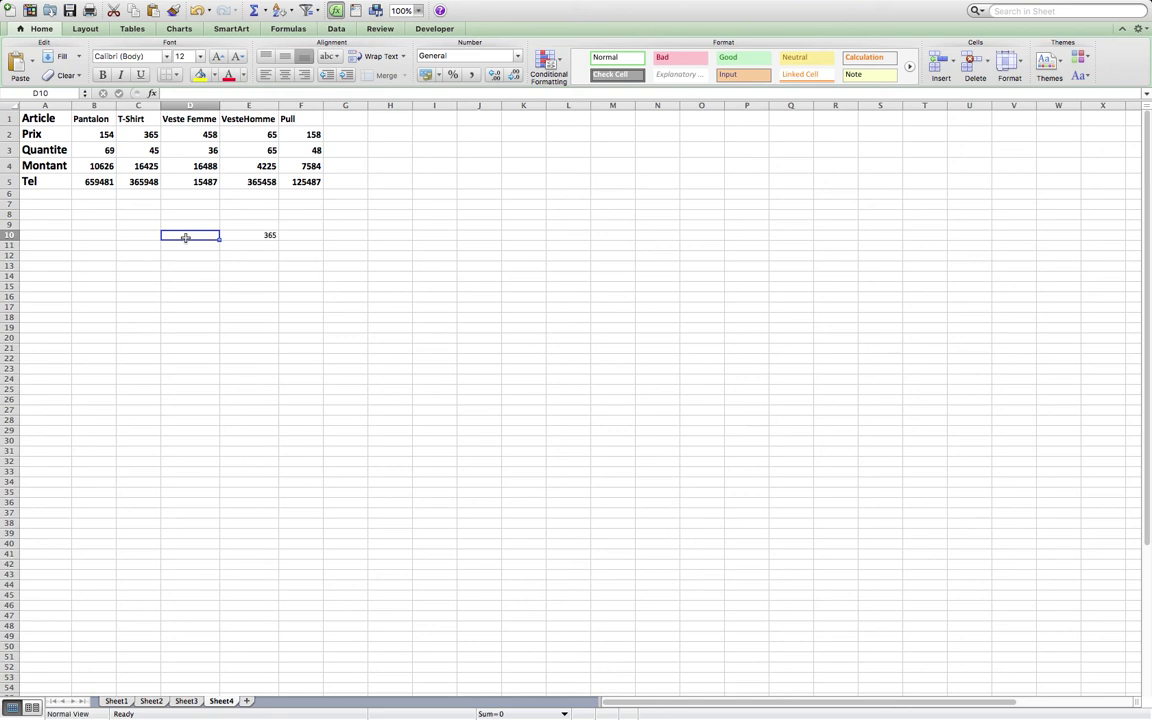
type("Vest")
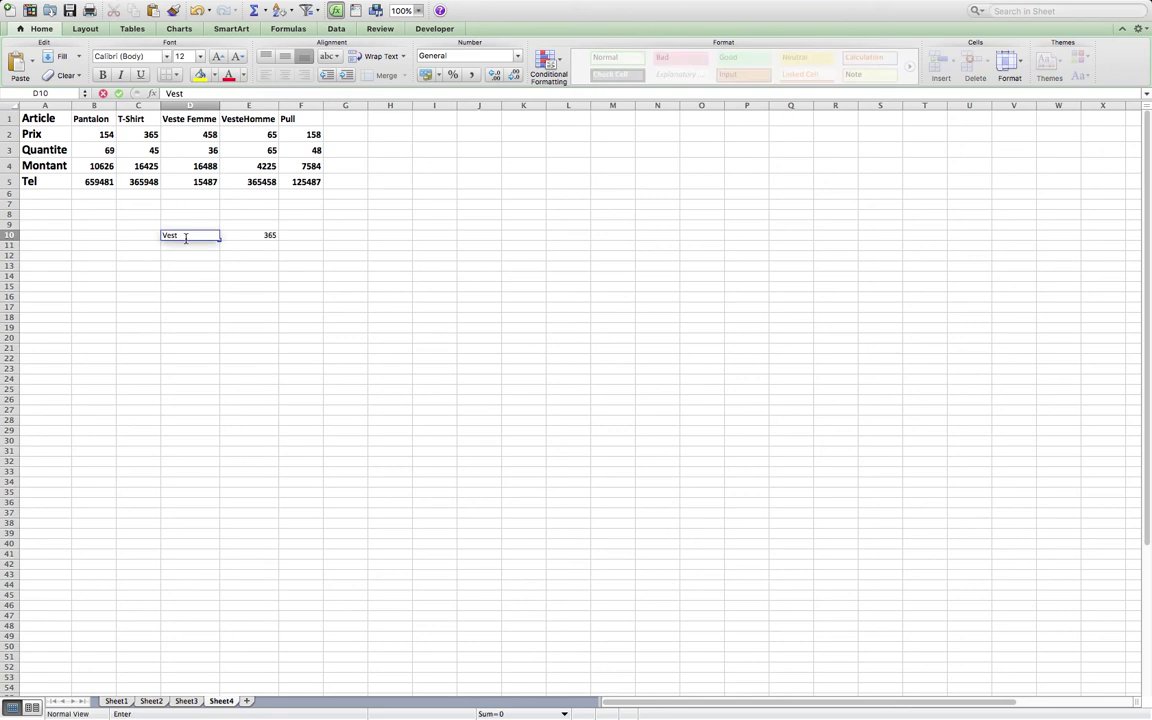
type("e Femme")
Replace the "T-Shirt" lookup value of the HLOOKUP formula in E10 with a reference to cell D10.
left_click(260, 235)
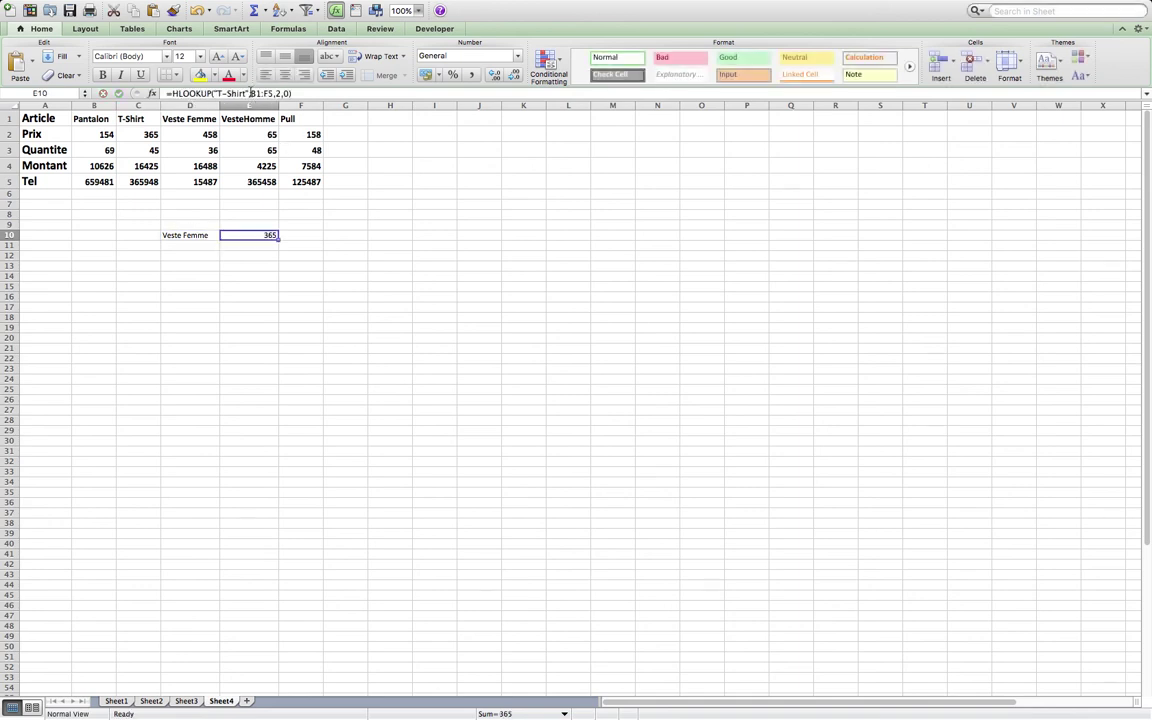
left_click(250, 93)
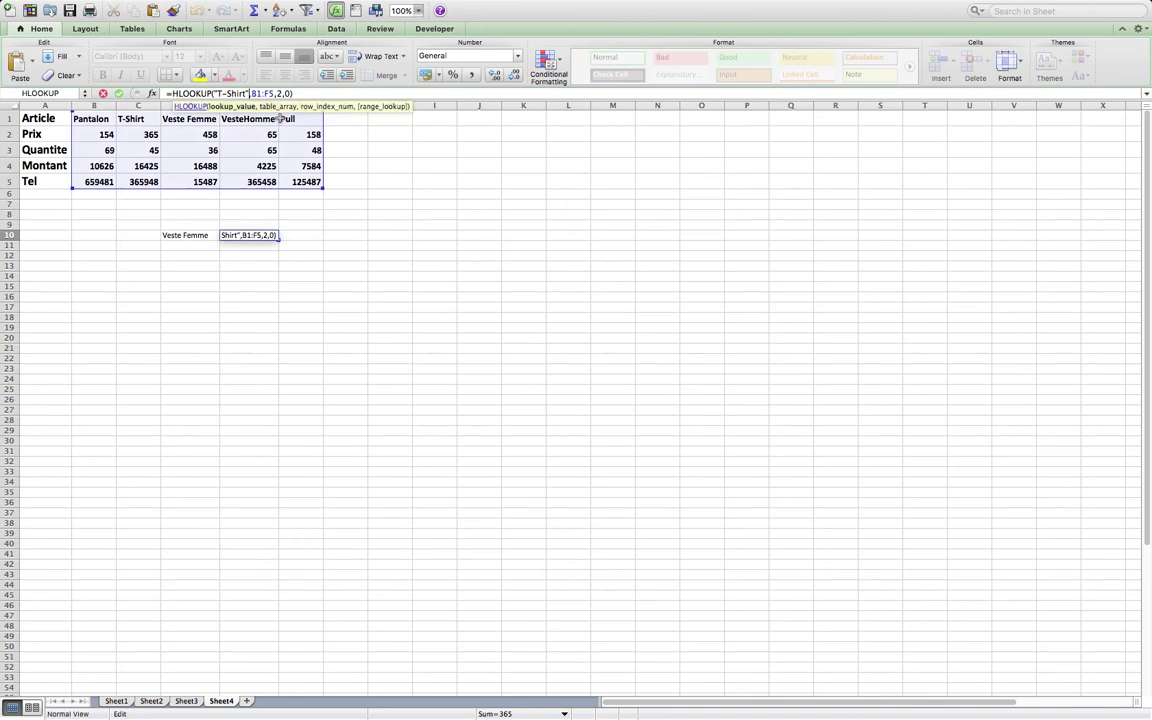
key("BackSpace")
key("BackSpace")
key("BackSpace")
key("BackSpace")
key("BackSpace")
key("BackSpace")
key("BackSpace")
key("BackSpace")
key("BackSpace")
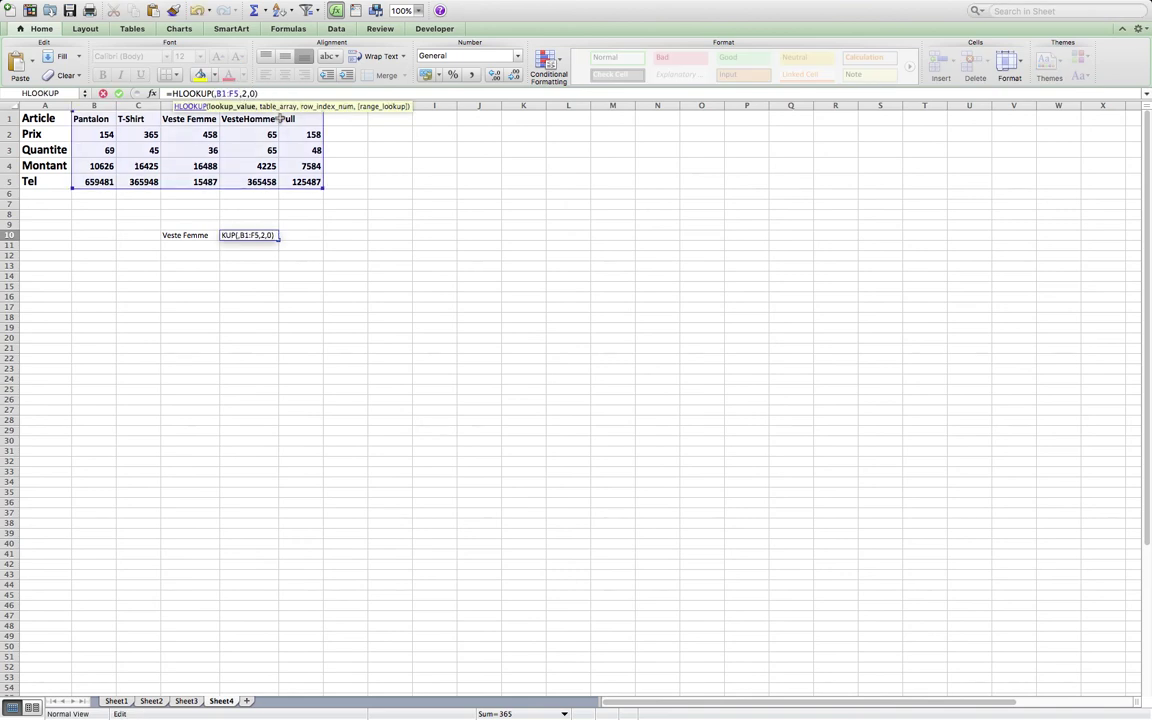
type("D10")
key("Return")
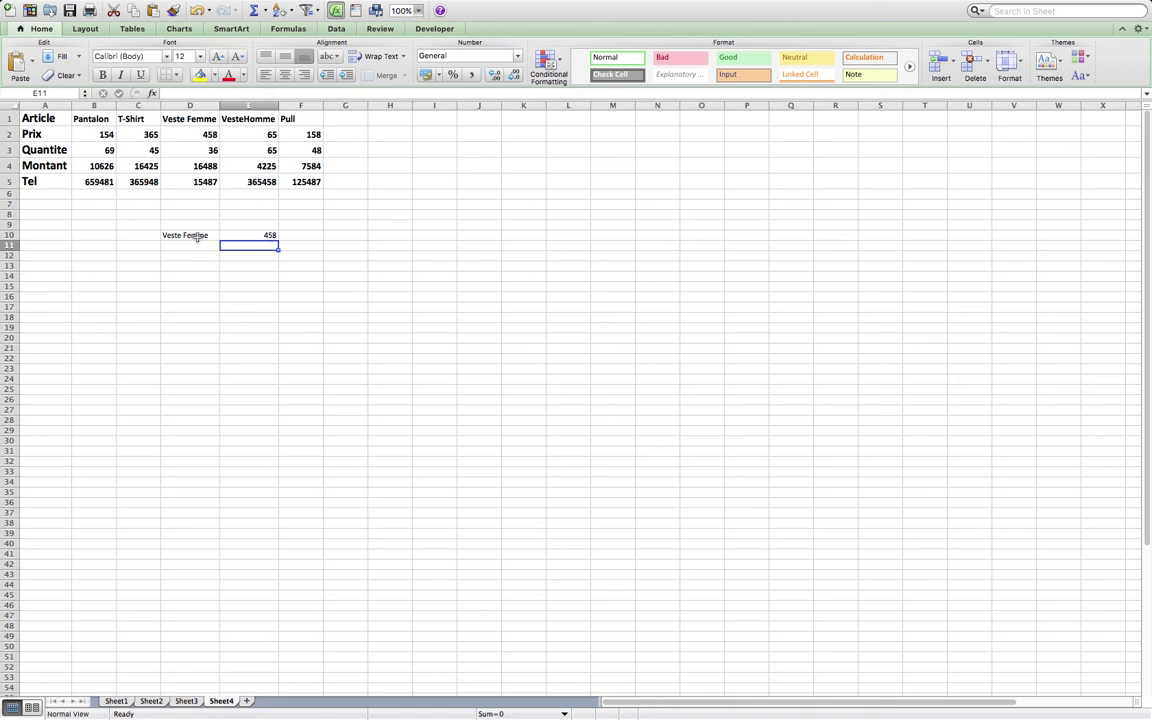
Set the row index of the HLOOKUP formula in E10 to 4 to look up the Montant.
left_click(244, 235)
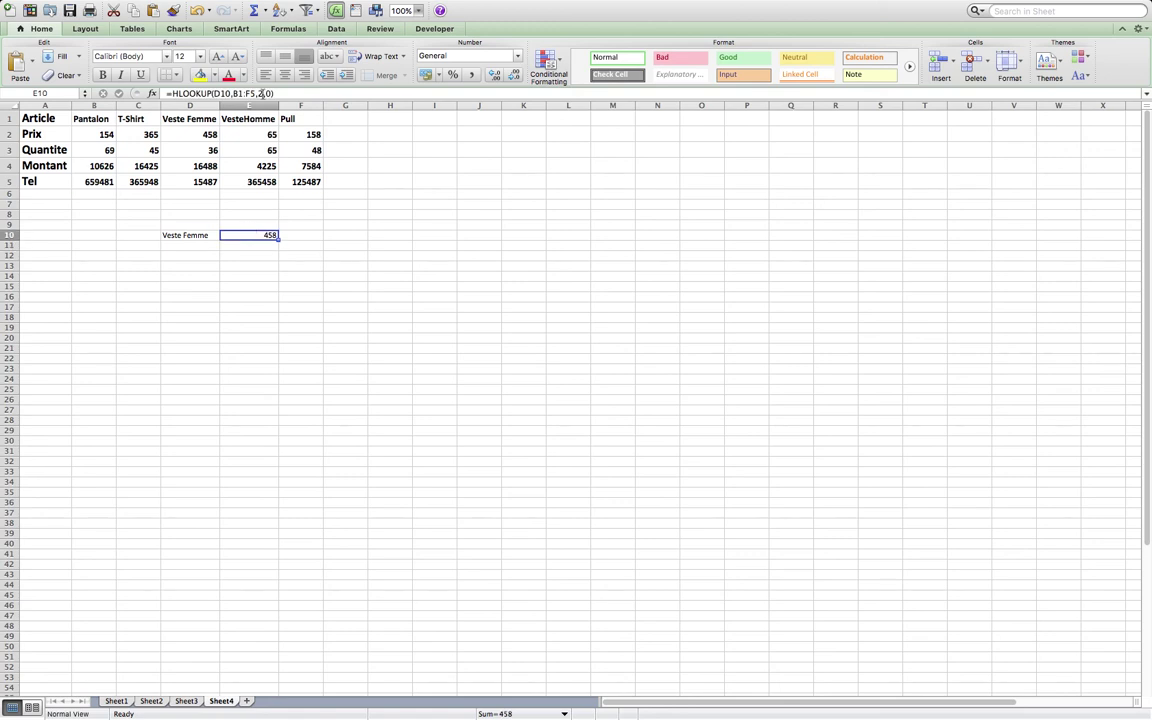
left_click(261, 93)
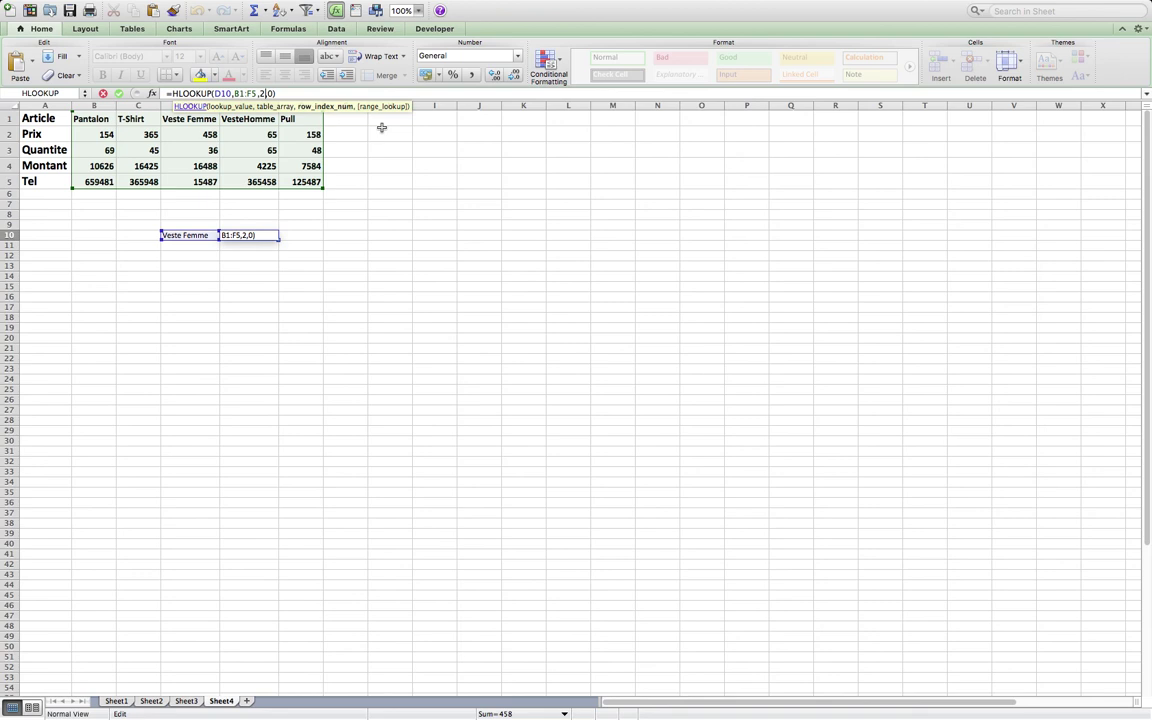
key("BackSpace")
type("4")
key("Return")
left_click(252, 235)
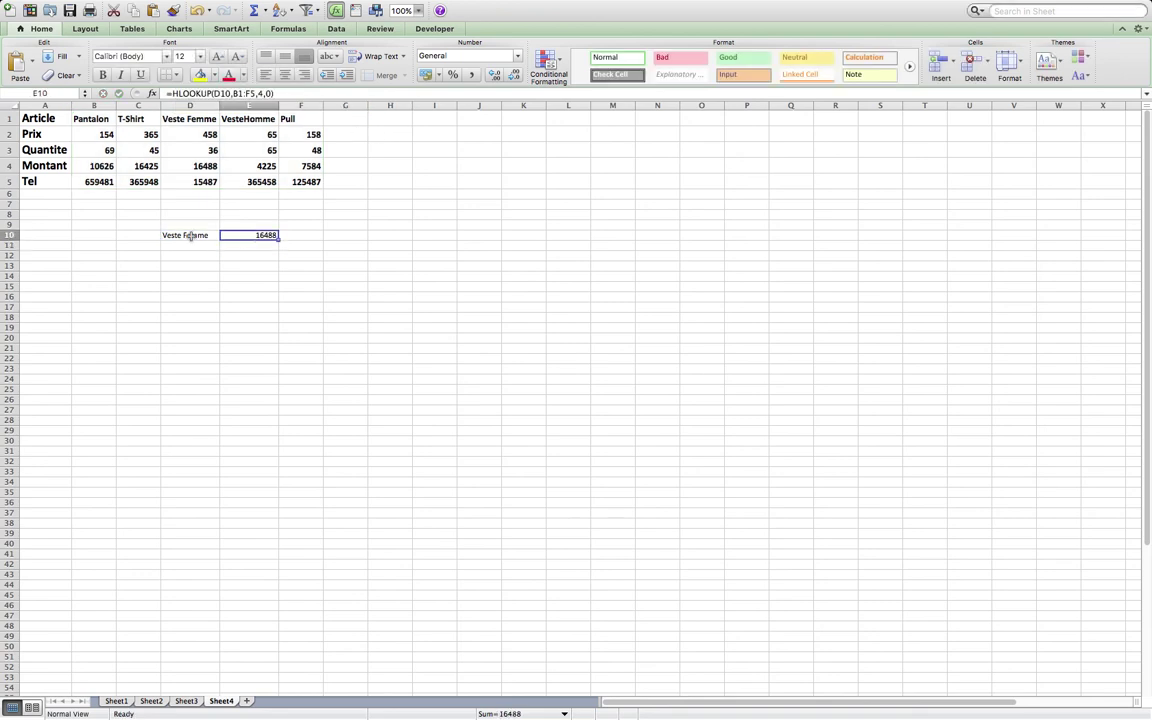
Change the article name in D10 to Pull and select the formula cell E10 to check the lookup.
left_click(189, 235)
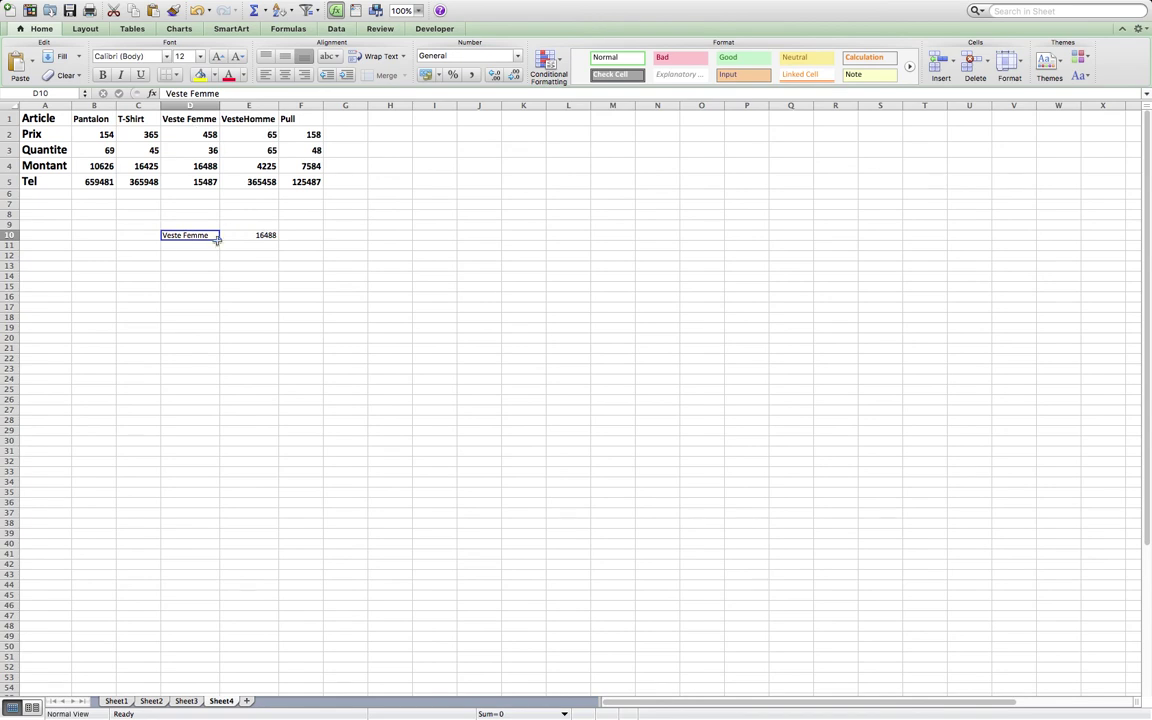
left_click(227, 95)
key("BackSpace")
key("BackSpace")
key("BackSpace")
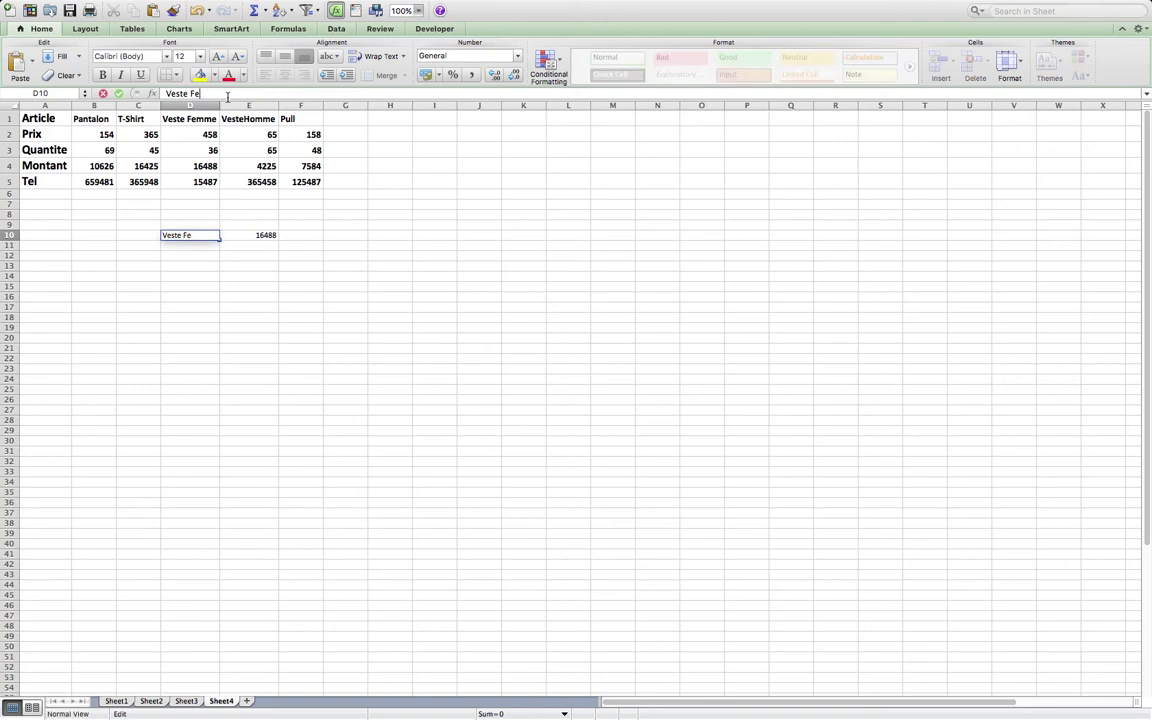
key("BackSpace")
key("BackSpace")
key("BackSpace")
key("BackSpace")
key("BackSpace")
key("BackSpace")
key("BackSpace")
key("BackSpace")
type("Pull")
key("Return")
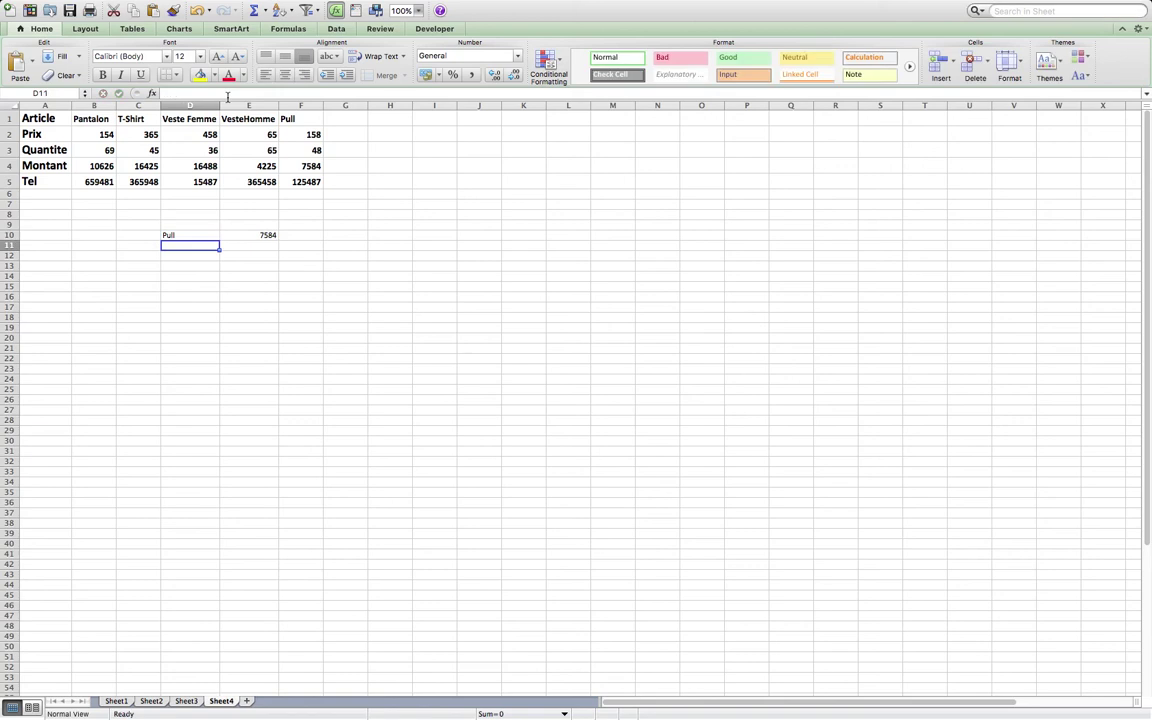
left_click(243, 235)
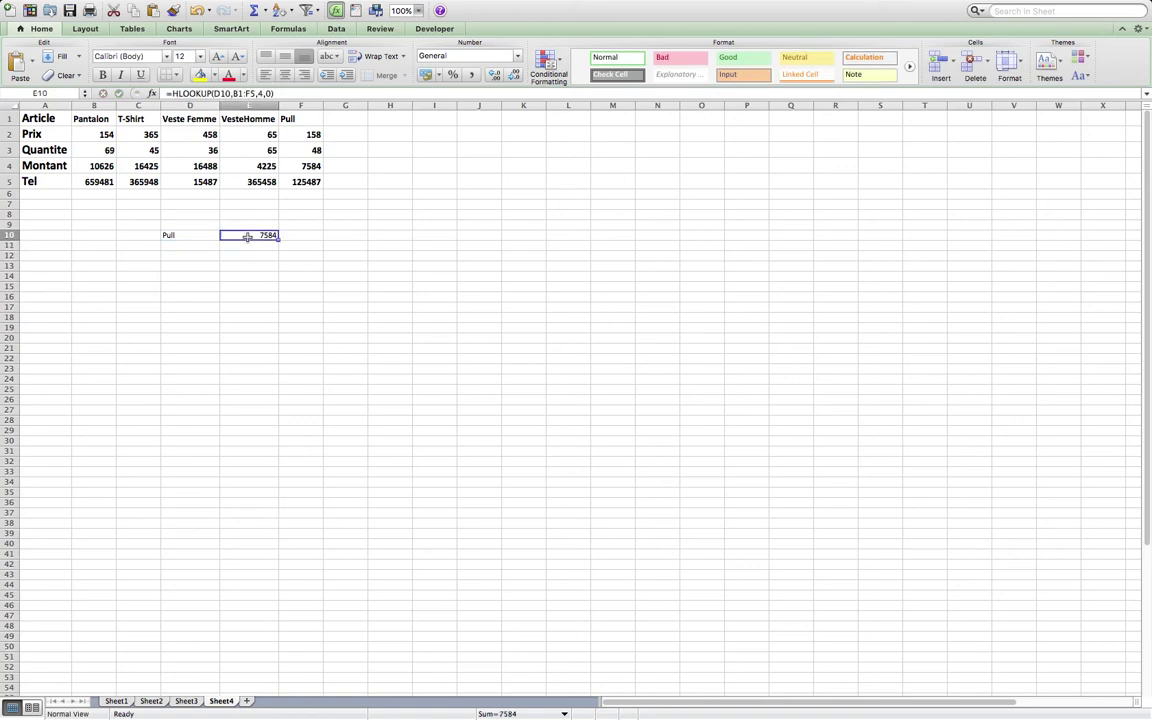